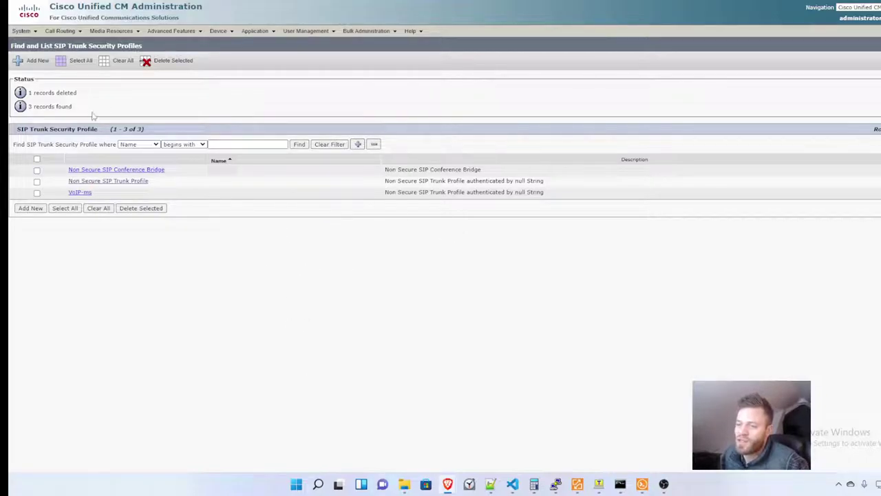
- Copy the existing Non Secure SIP Trunk Profile among the SIP trunk security profiles and name the copy Unity Non Secure SIP Trunk Profile
mouse_move(27, 32)
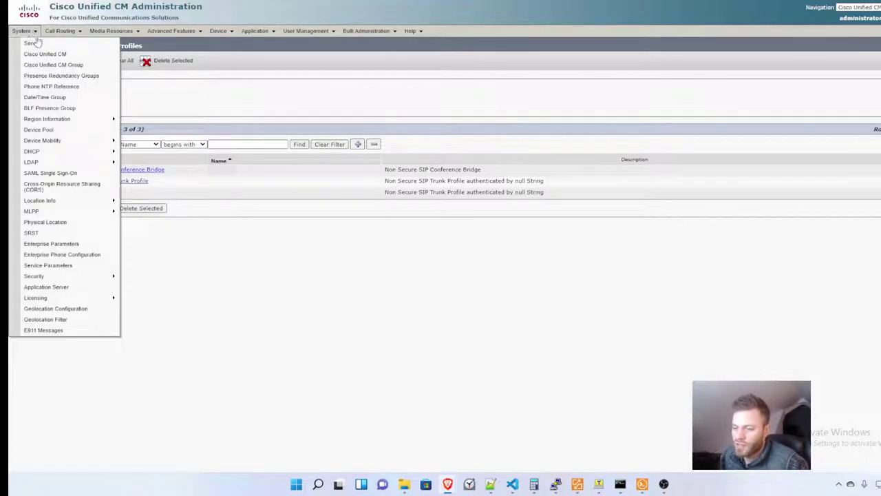
mouse_move(98, 279)
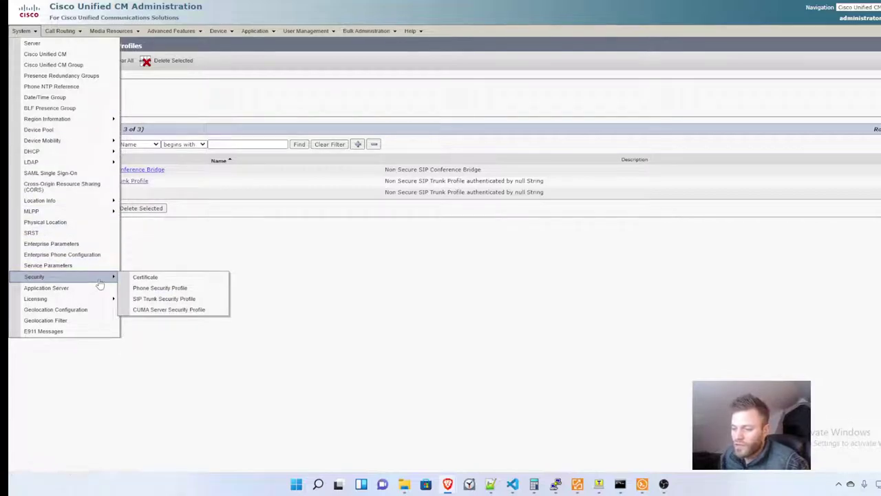
left_click(187, 301)
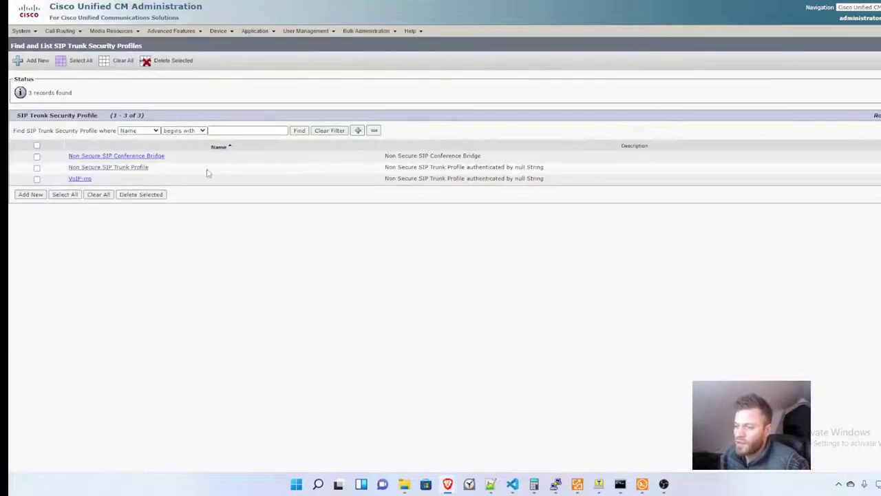
left_click(140, 168)
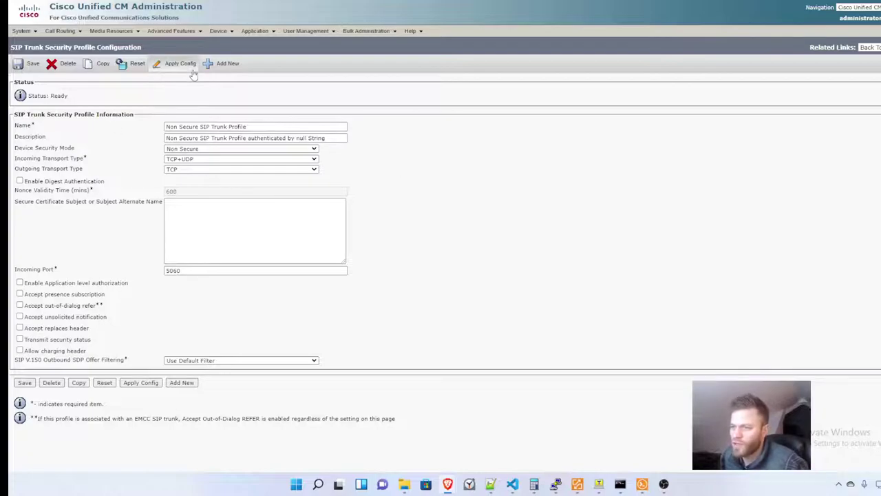
left_click(96, 63)
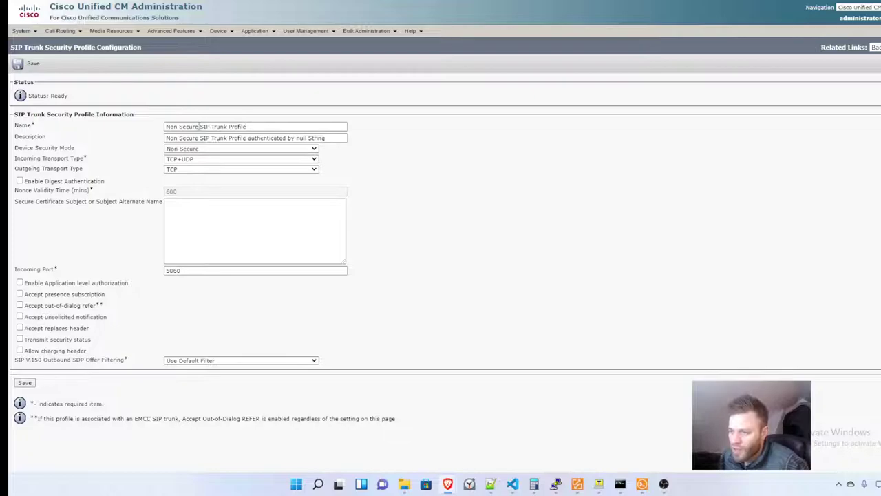
left_click(167, 126)
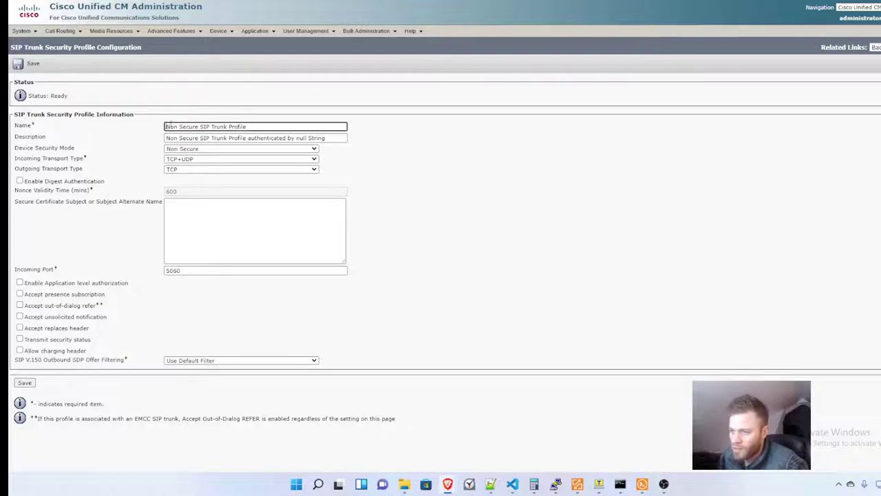
type("Uns")
type("ty")
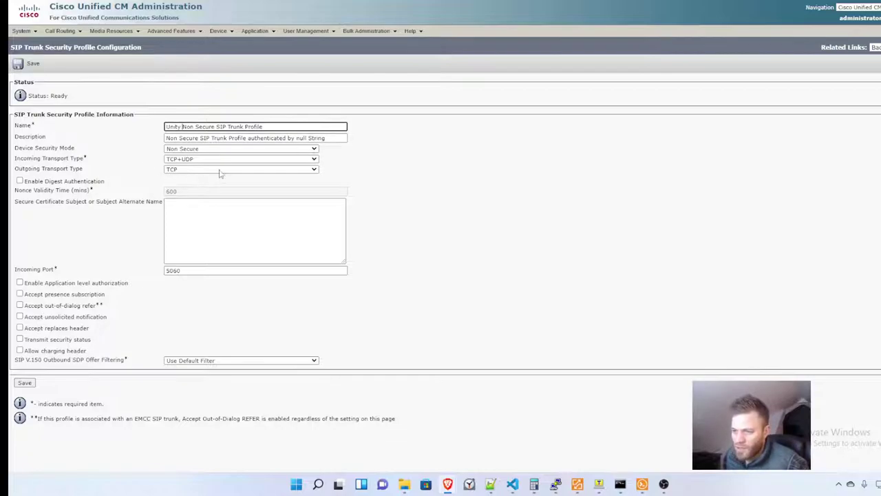
- Enable accepting out-of-dialog refer, unsolicited notification and replaces header in the Unity security profile, and save it
left_click(20, 305)
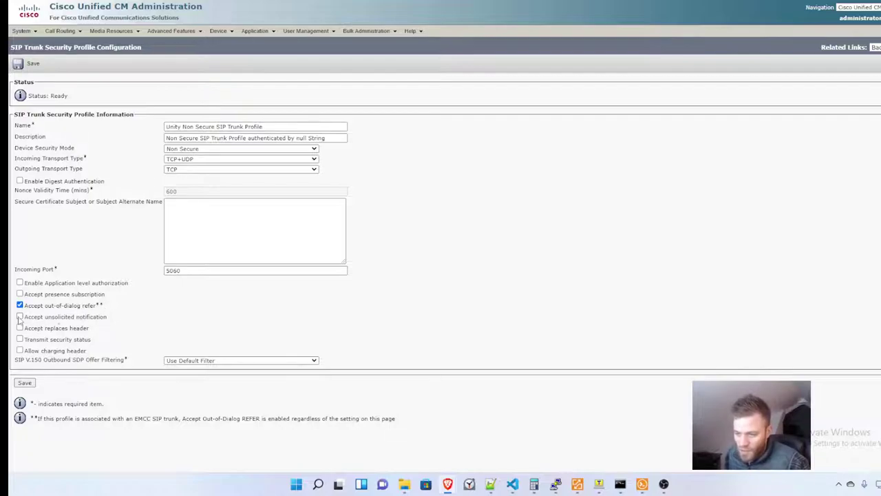
left_click(20, 317)
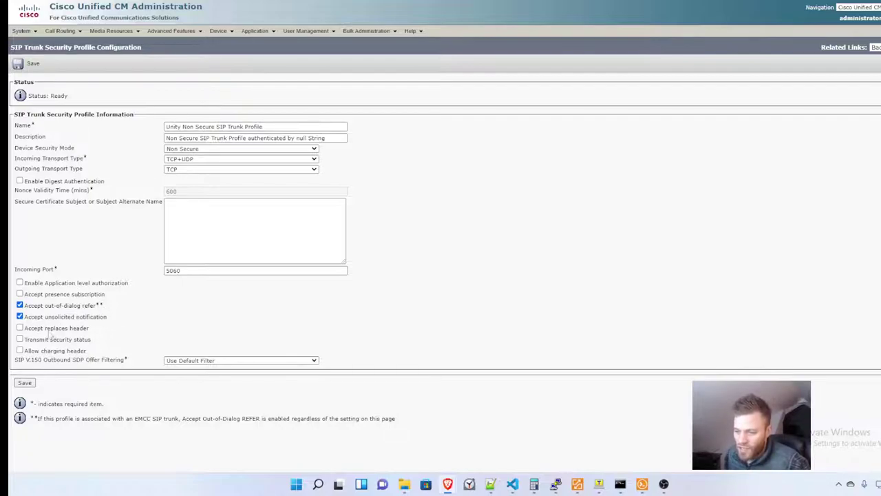
left_click(20, 328)
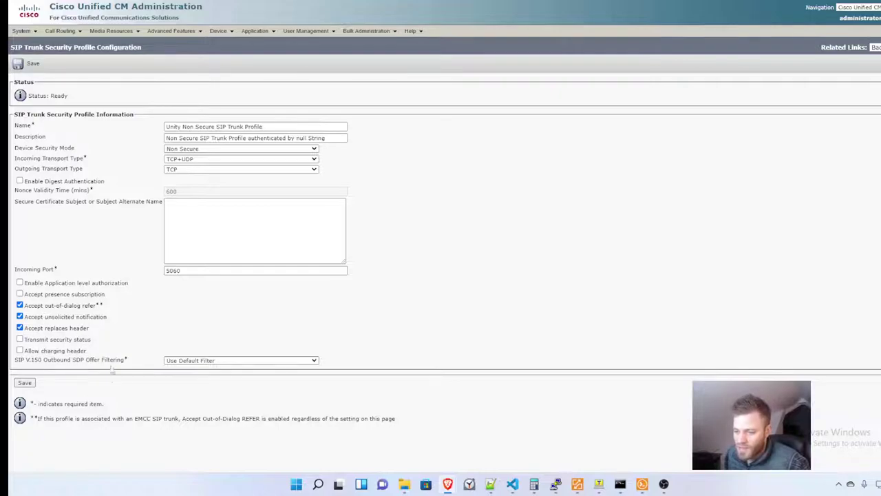
left_click(24, 383)
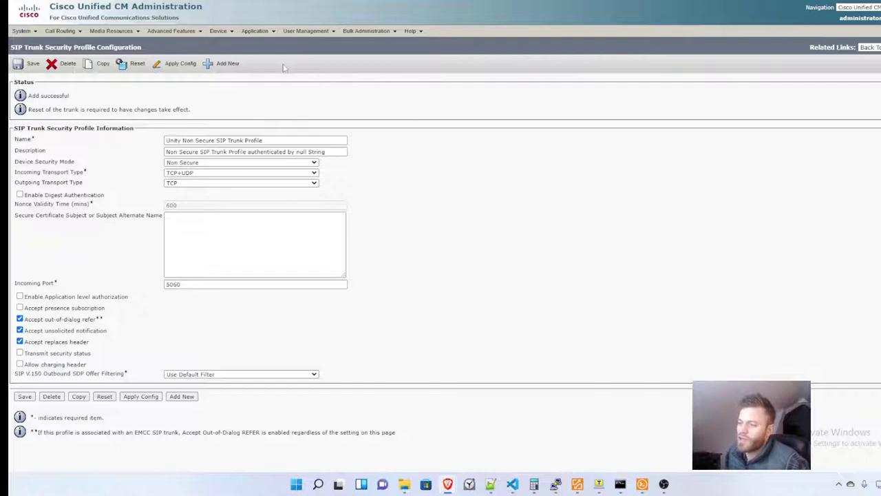
- Copy the Standard SIP Profile and set both the name and the description of the copy to Unity SIP Profile
left_click(219, 31)
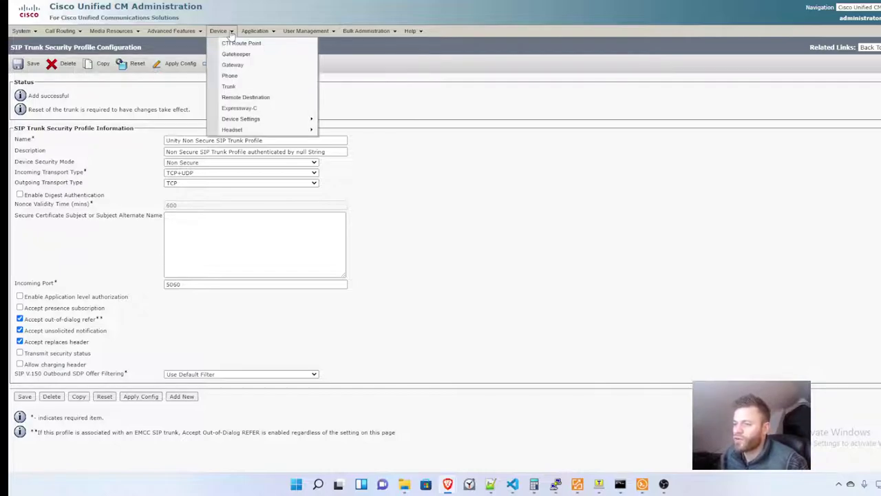
mouse_move(289, 121)
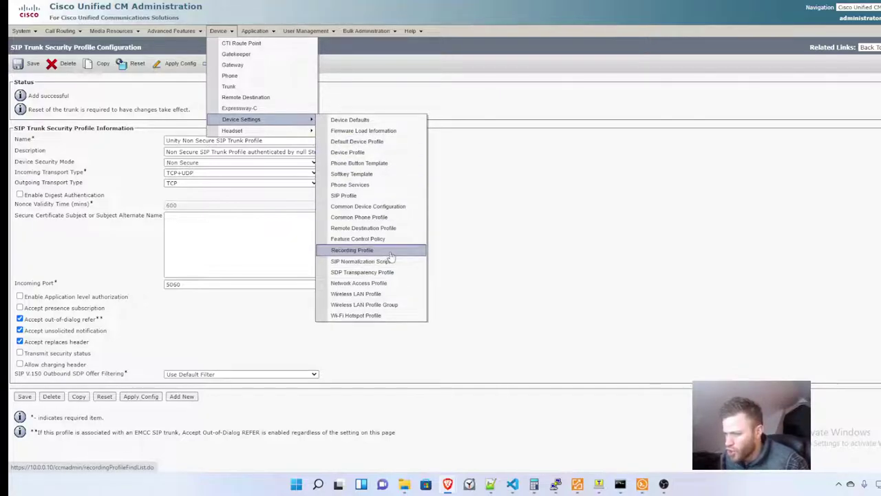
left_click(350, 197)
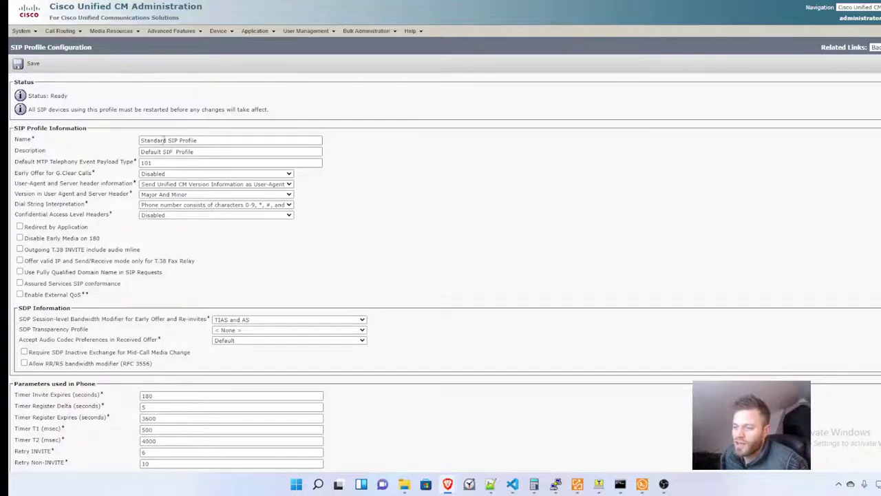
left_click_drag(167, 140, 100, 107)
type("Unity")
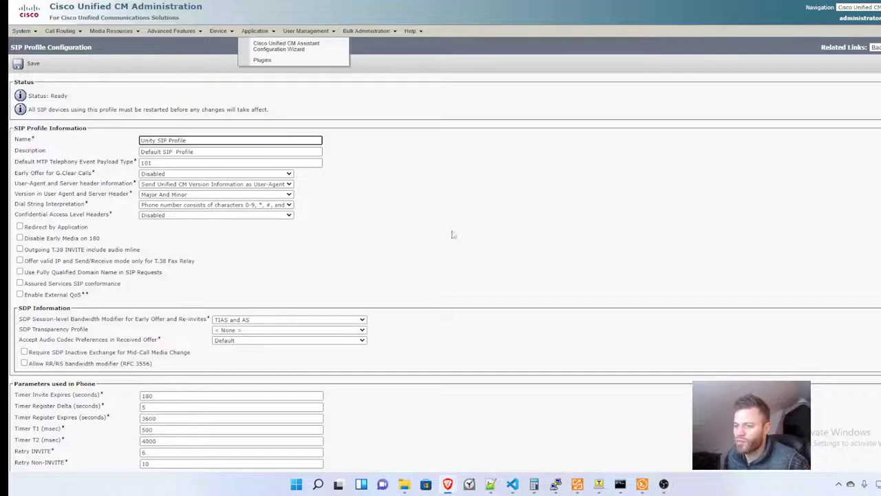
left_click(571, 252)
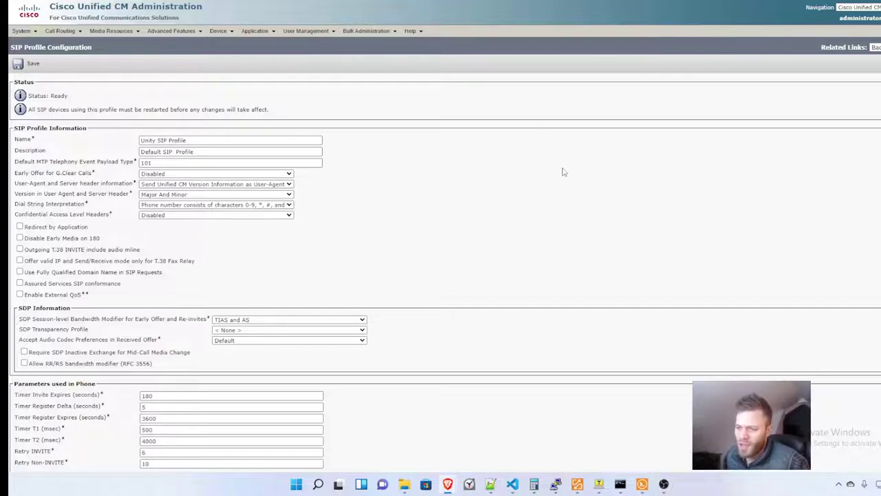
left_click_drag(163, 146, 21, 108)
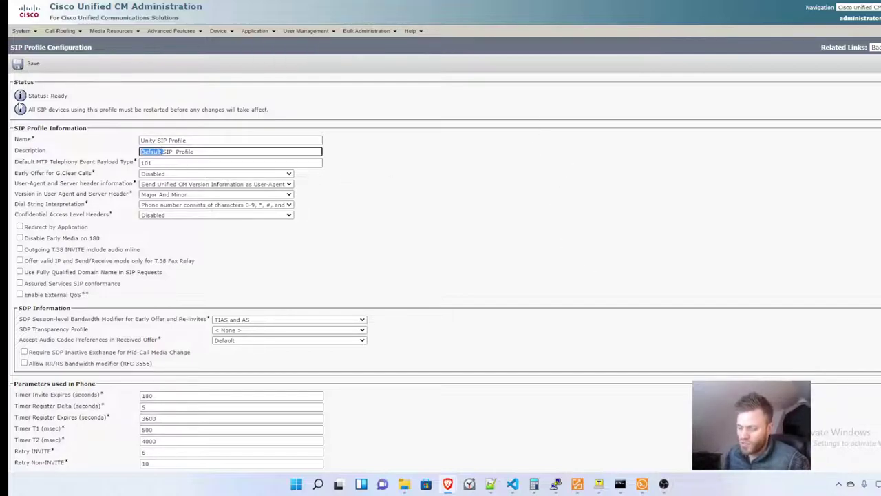
type("Unity")
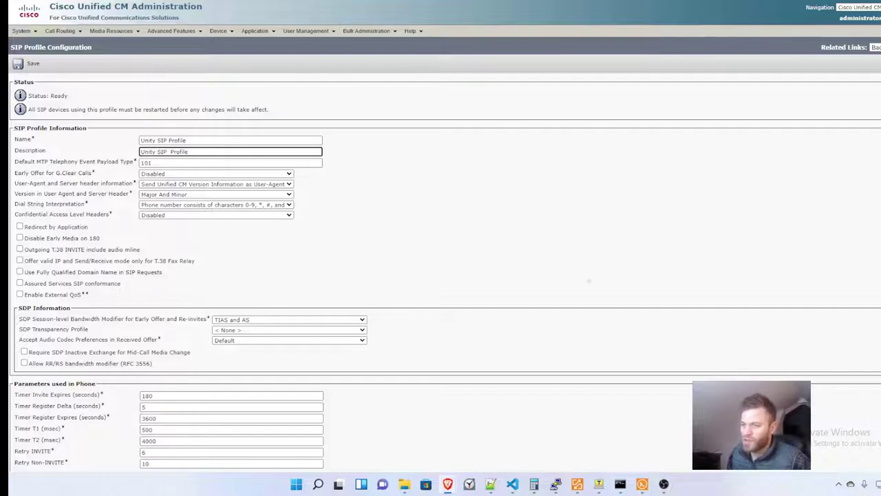
- Enable OPTIONS Ping for monitoring trunk destination status in the Unity SIP Profile and save the profile
scroll(580, 181, "down", 20)
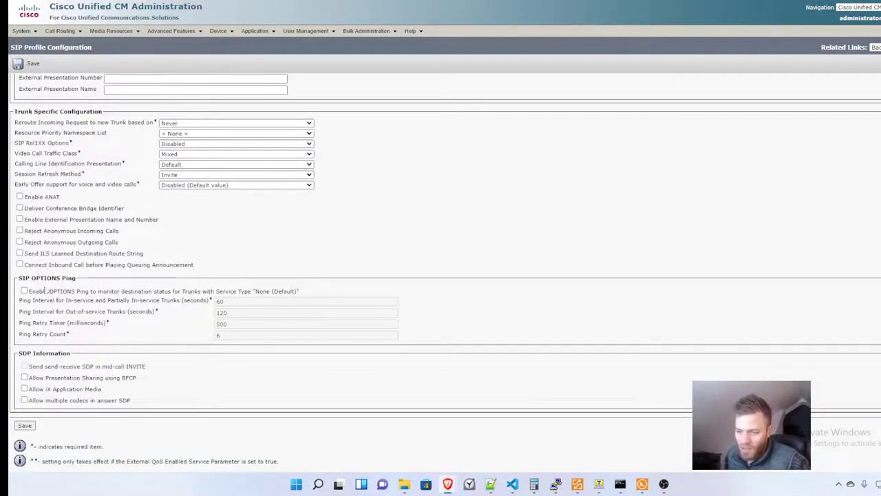
left_click(24, 291)
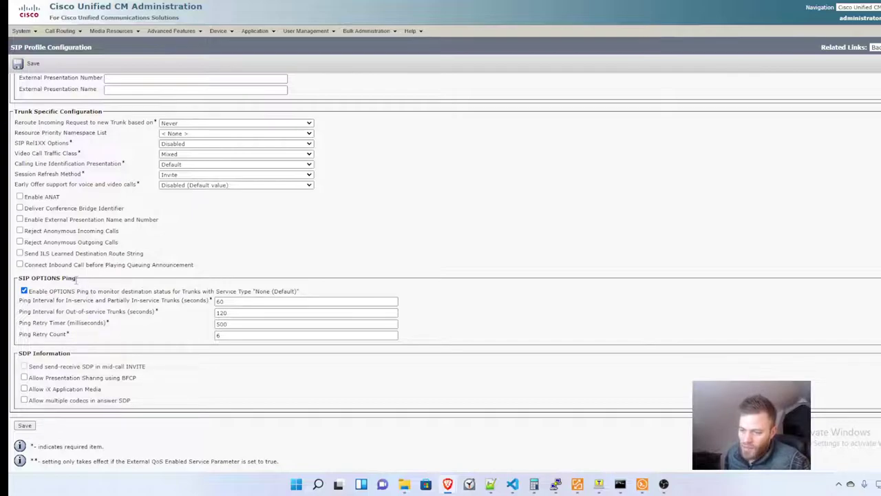
left_click_drag(75, 279, 18, 279)
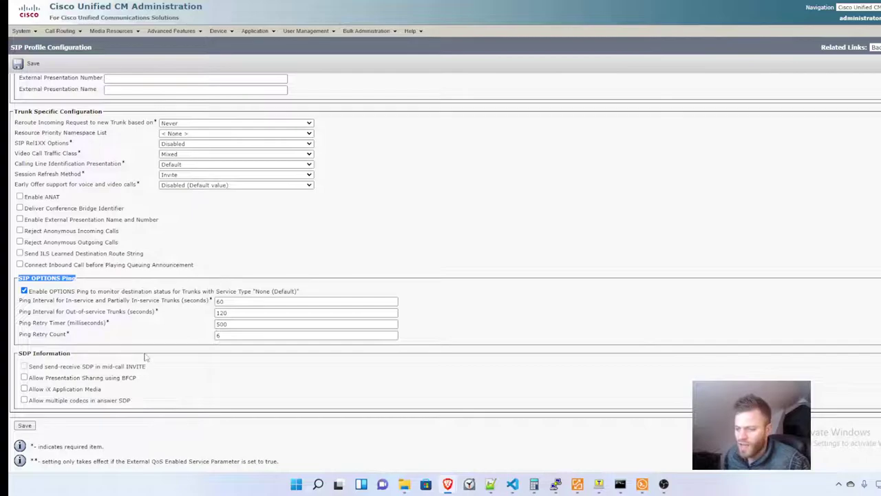
scroll(376, 188, "up", 20)
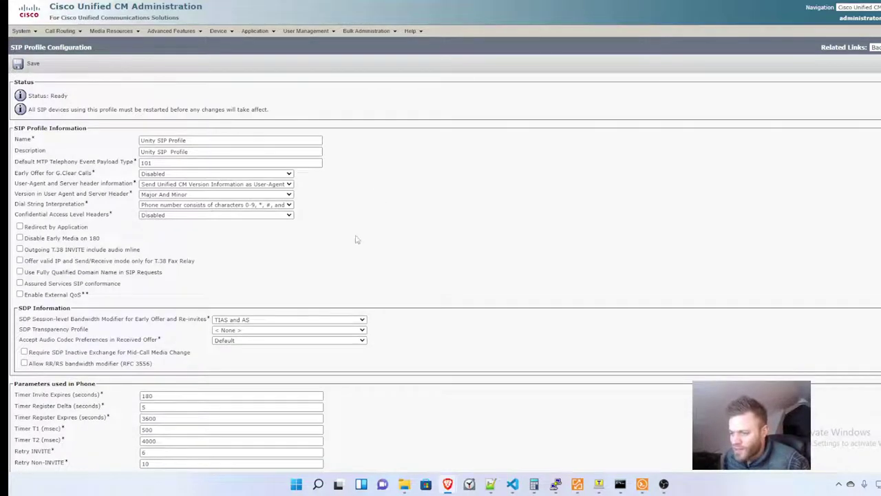
left_click(24, 68)
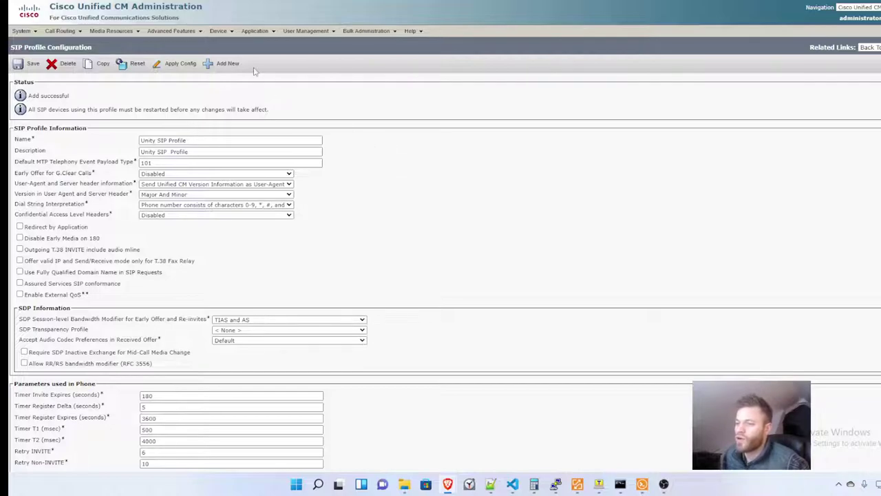
- Add a new trunk of type SIP Trunk with the SIP device protocol and the None(Default) service type
mouse_move(224, 31)
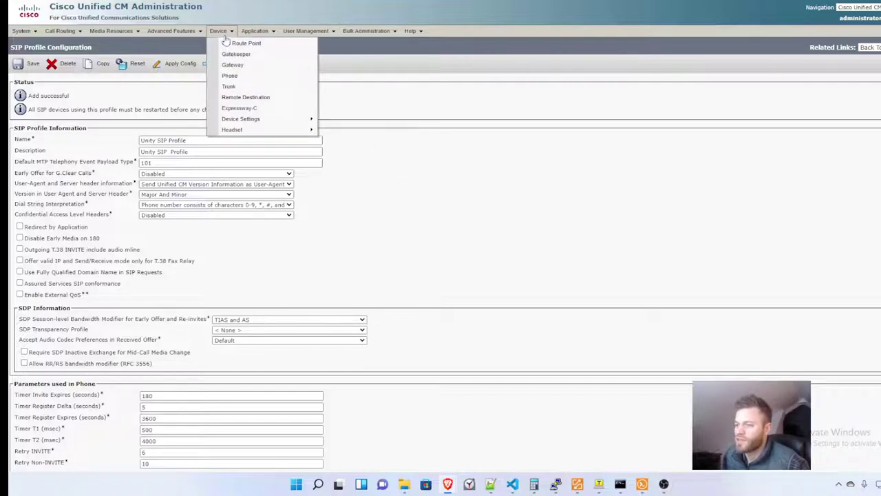
left_click(256, 88)
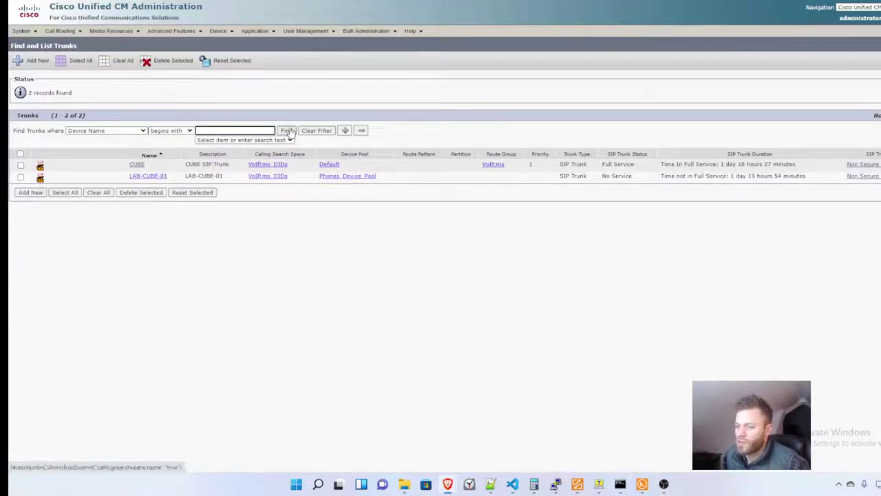
left_click(30, 192)
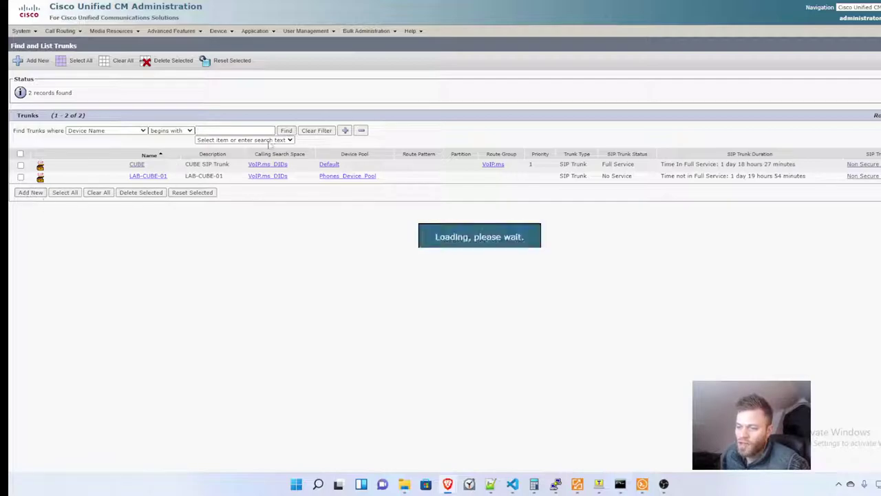
left_click(193, 130)
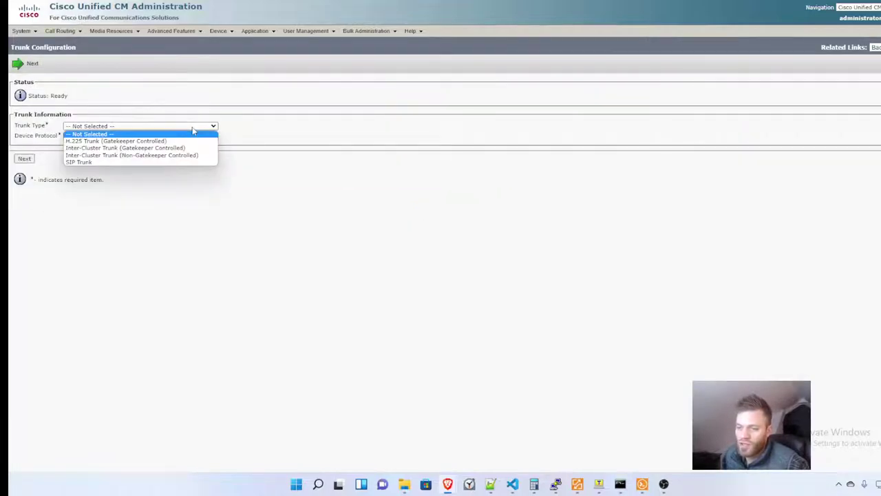
left_click(184, 162)
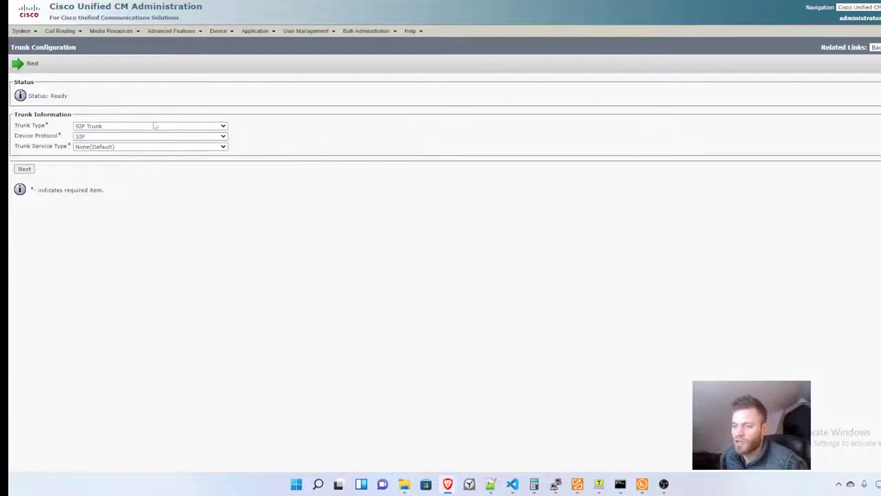
left_click(23, 169)
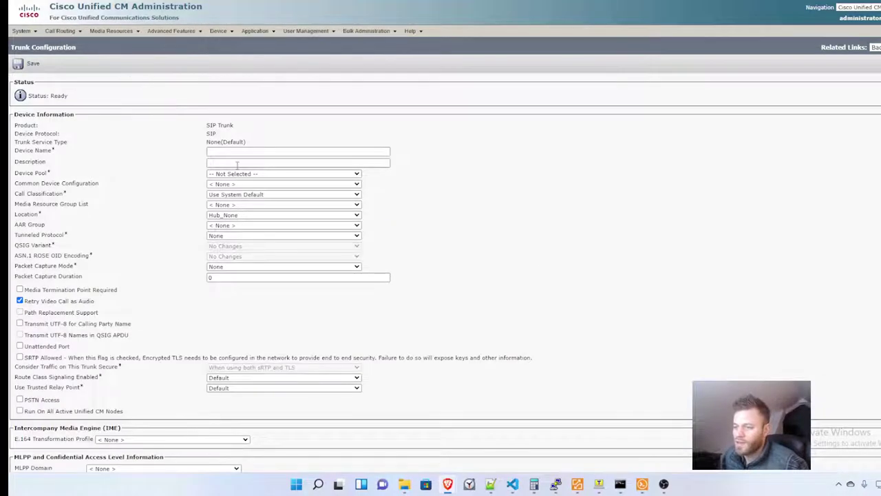
- Enter Unity SIP Trunk as the new trunk's device name and description
left_click(233, 154)
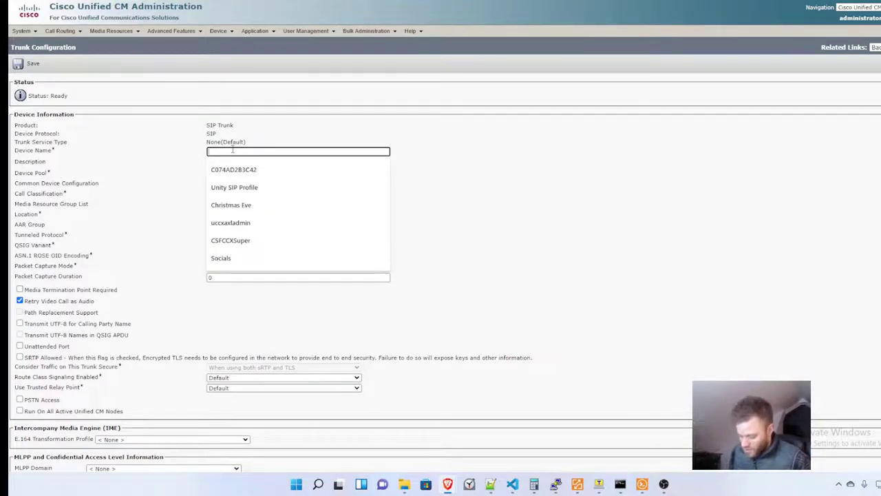
type("Unity ")
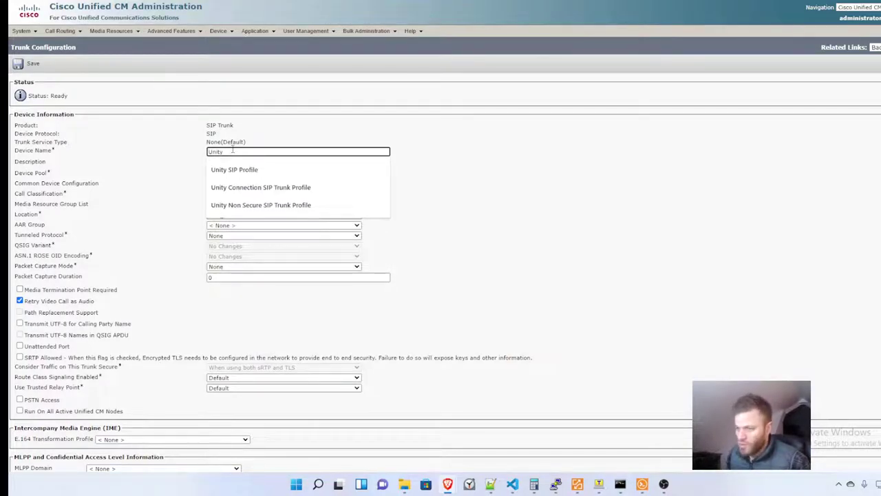
type("SIP")
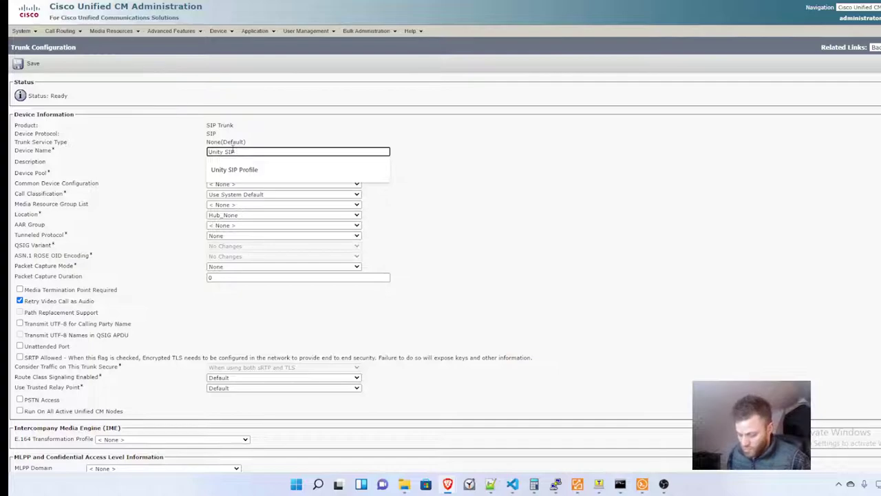
type(" Trun")
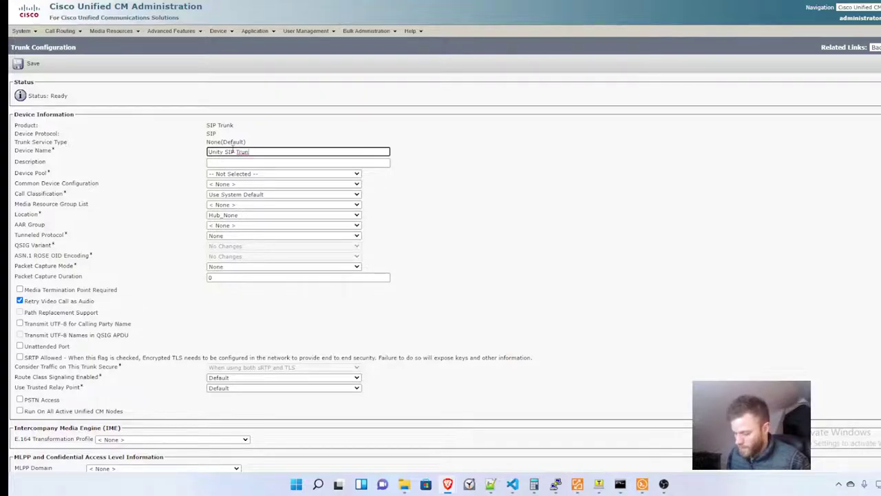
type("k")
key("Tab")
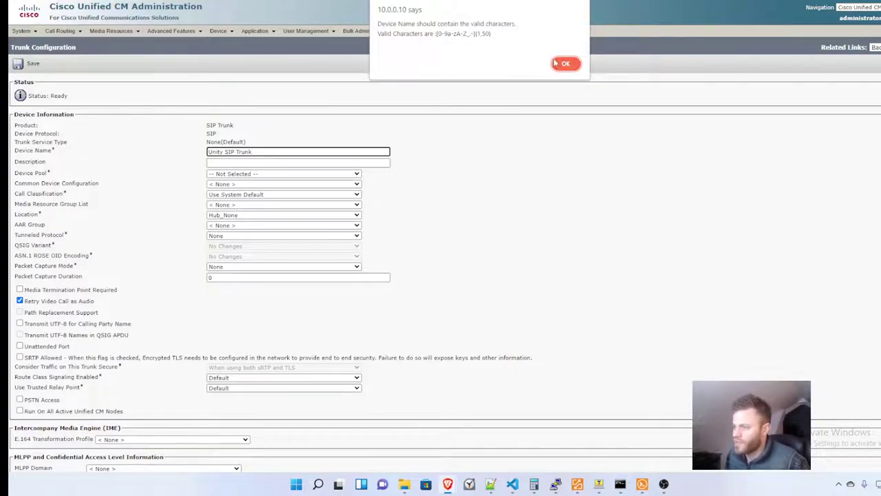
key("Return")
- Shorten the trunk's device name to Unity and set its device pool to Default
left_click(258, 153)
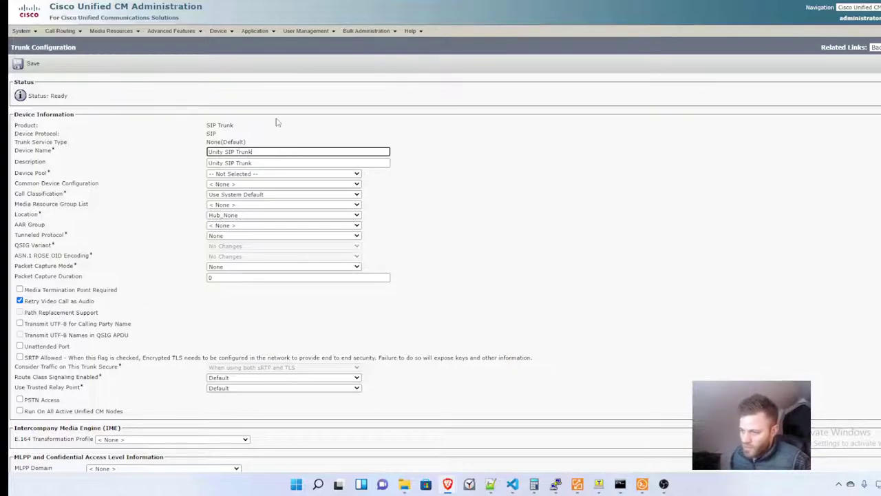
key("BackSpace")
key("BackSpace")
key("BackSpace")
key("BackSpace")
key("BackSpace")
key("BackSpace")
key("BackSpace")
key("BackSpace")
key("BackSpace")
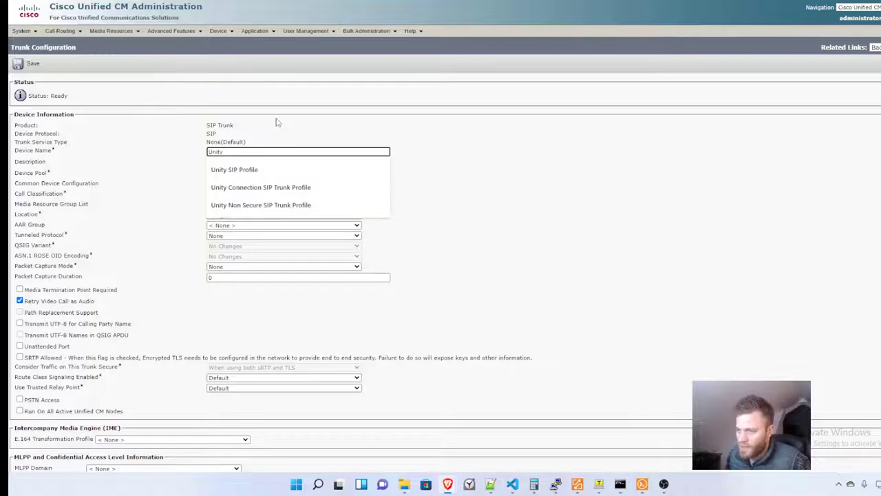
left_click(417, 181)
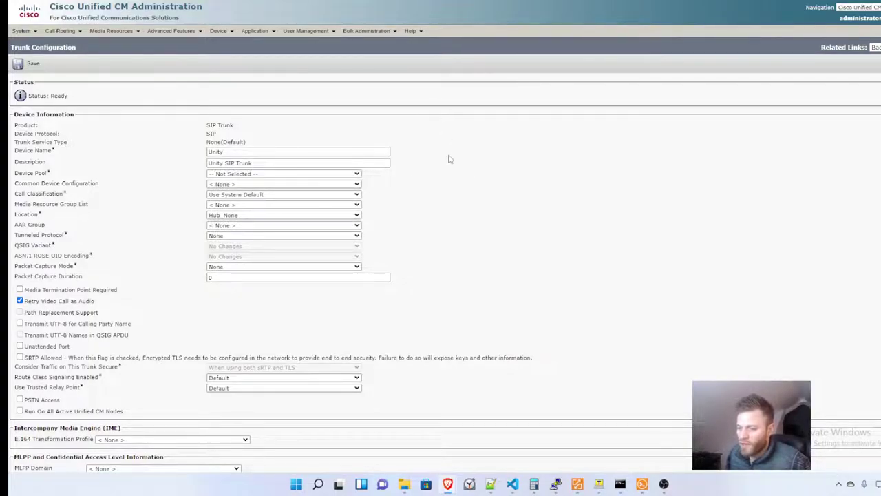
left_click(295, 175)
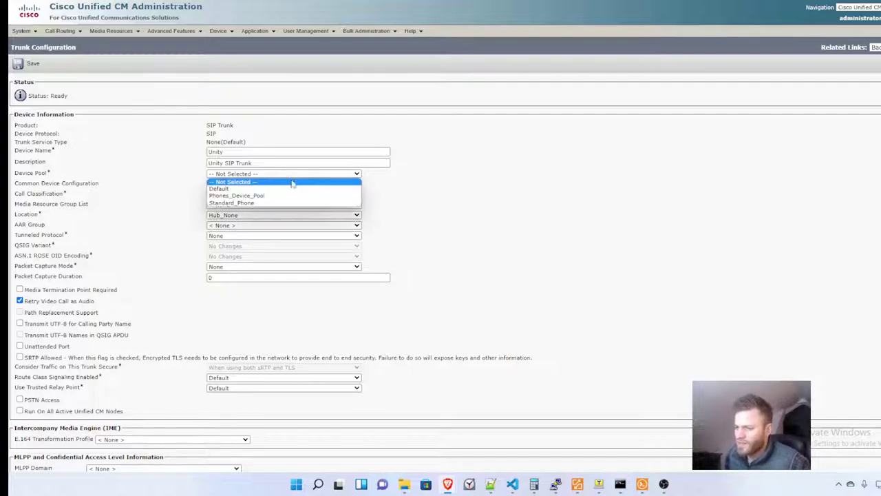
left_click(292, 189)
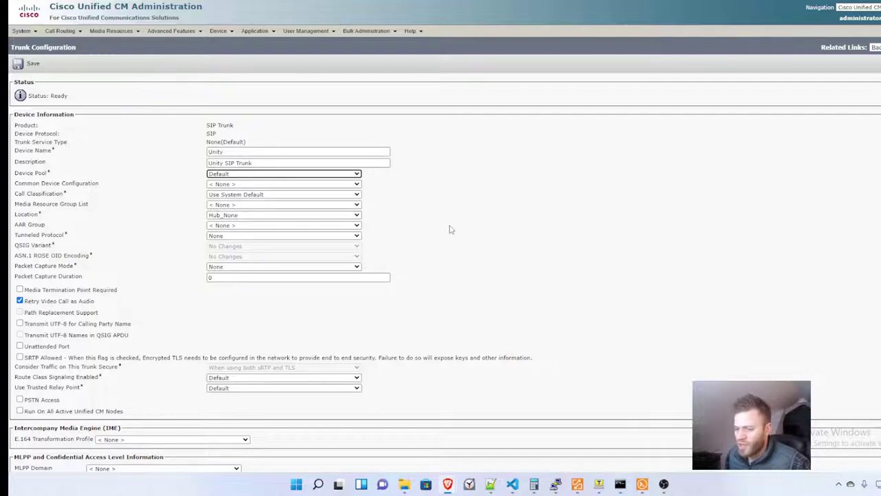
- Set the inbound calling search space to INTERNAL_ONLY and enable inbound redirecting diversion header delivery
scroll(468, 185, "down", 5)
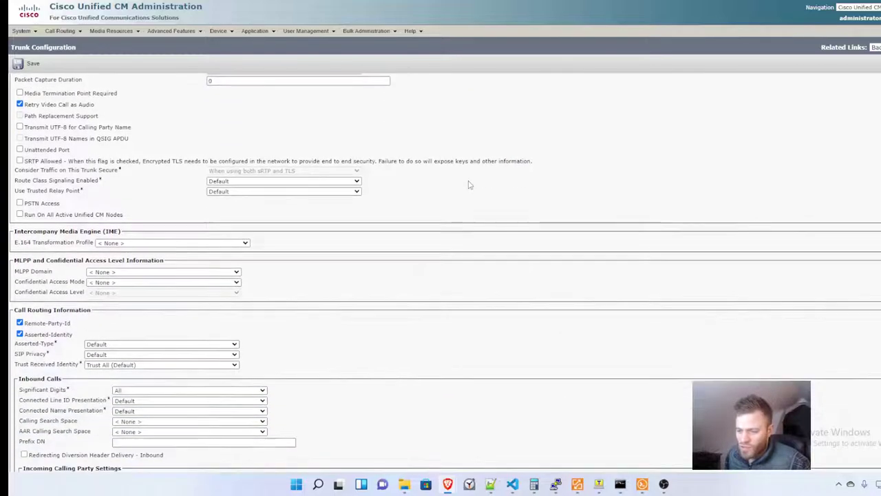
scroll(468, 185, "down", 2)
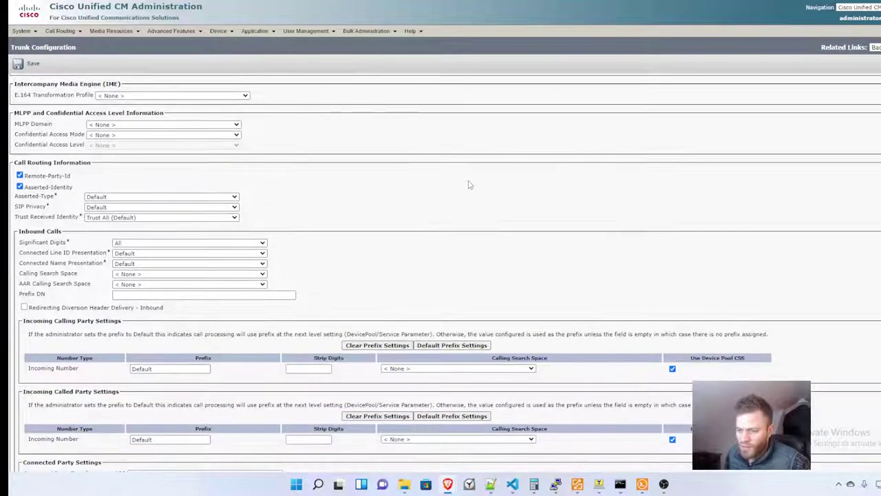
scroll(469, 185, "down", 1)
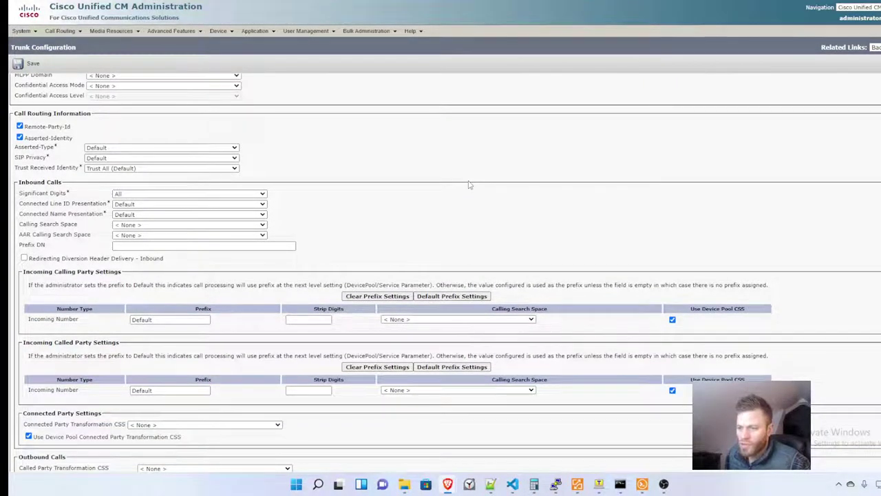
left_click(146, 227)
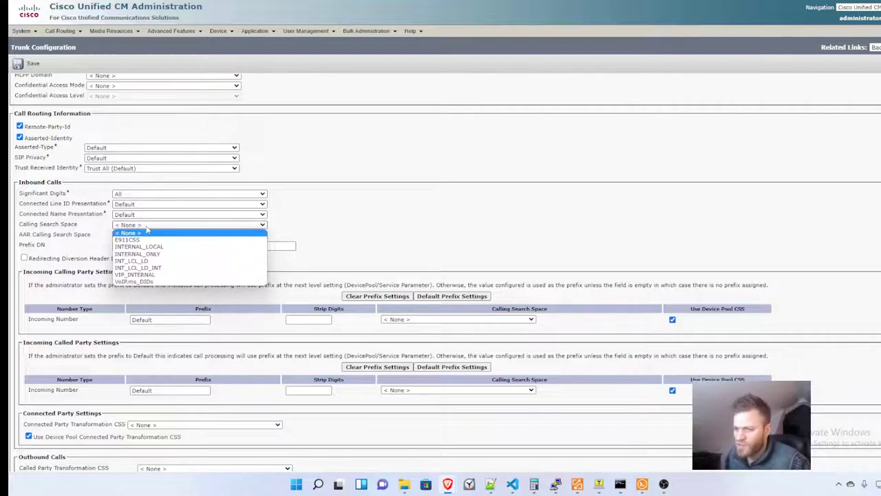
left_click(169, 255)
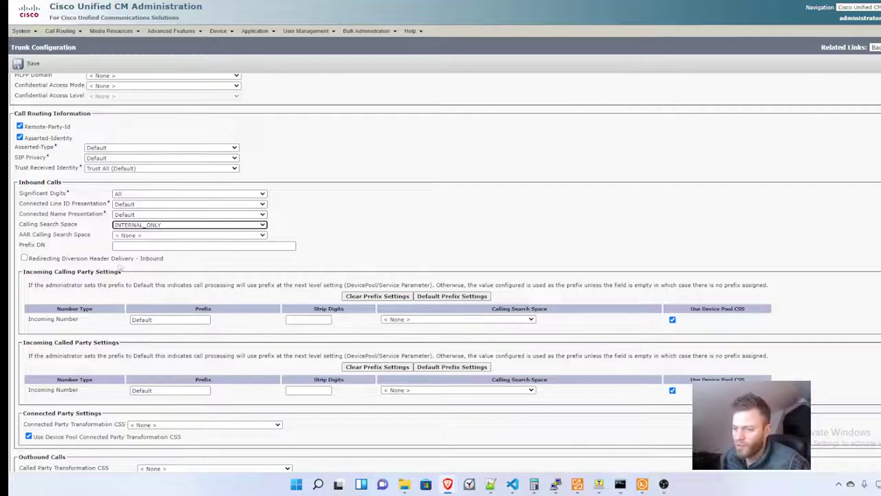
left_click(24, 257)
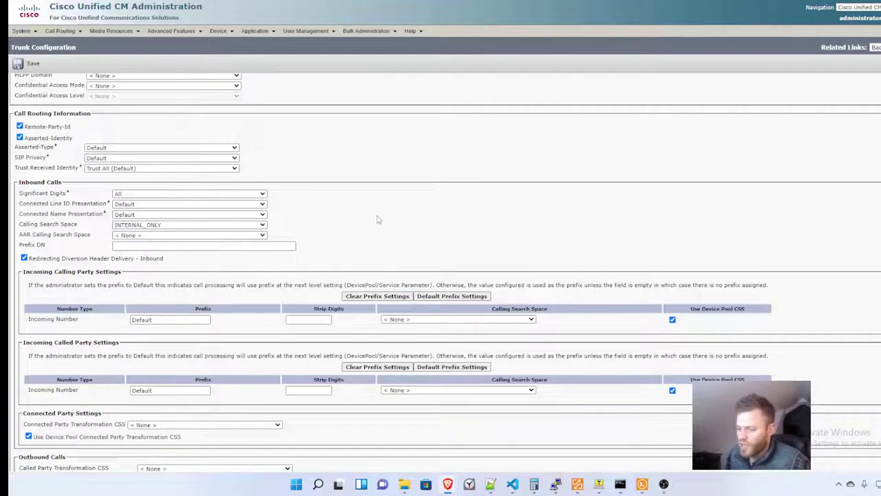
- Set the trunk's SIP destination address to 10.0.0.13 and its security profile to Unity Non Secure SIP Trunk Profile
scroll(378, 220, "down", 4)
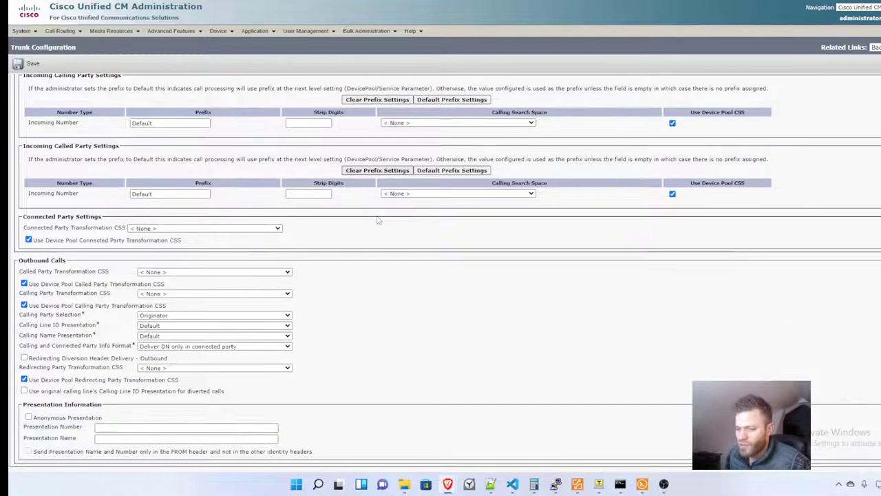
scroll(377, 220, "down", 6)
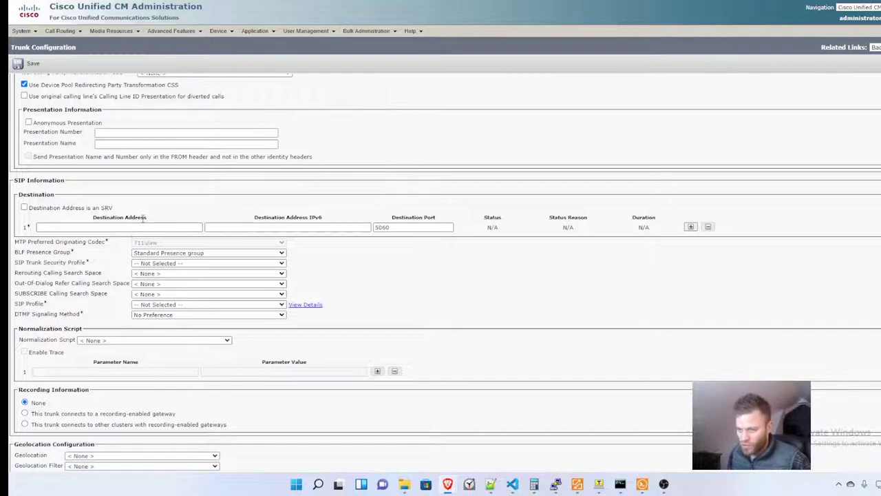
left_click(140, 227)
type("1")
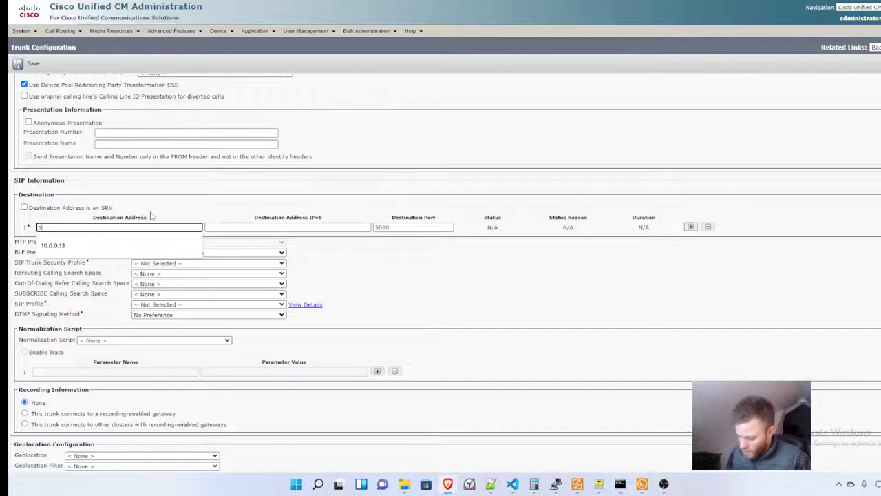
type("0.0.0.")
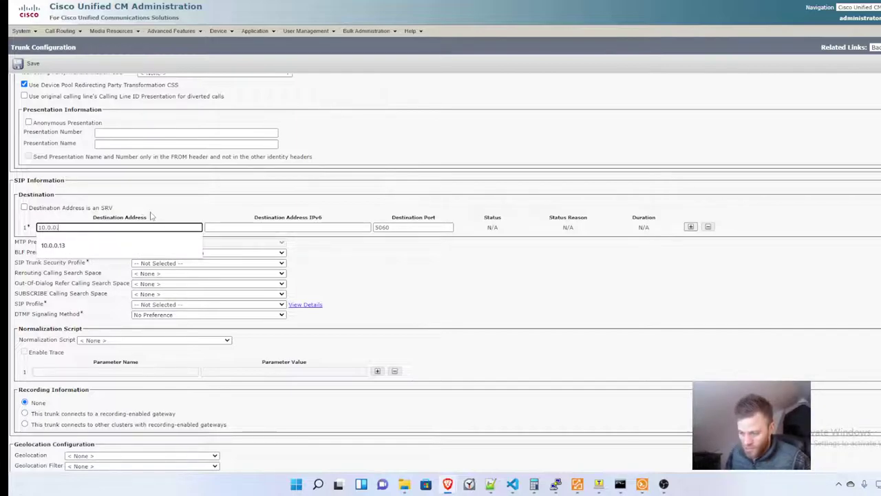
type("13")
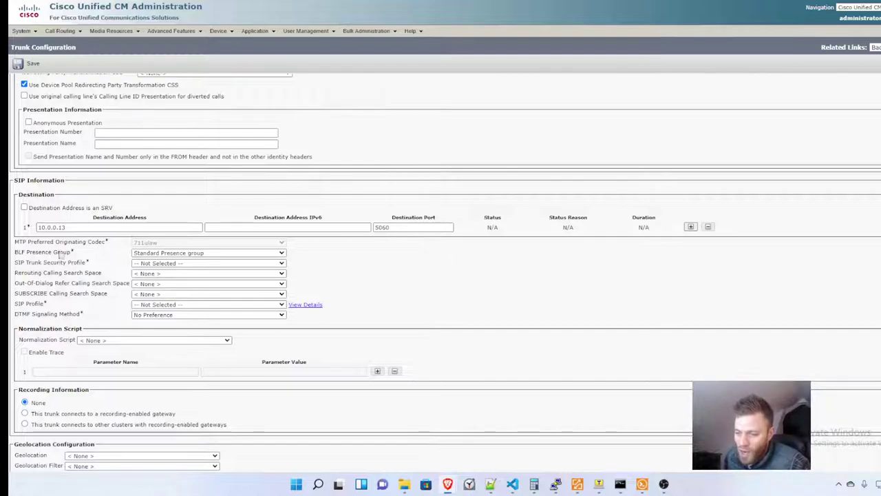
left_click(198, 264)
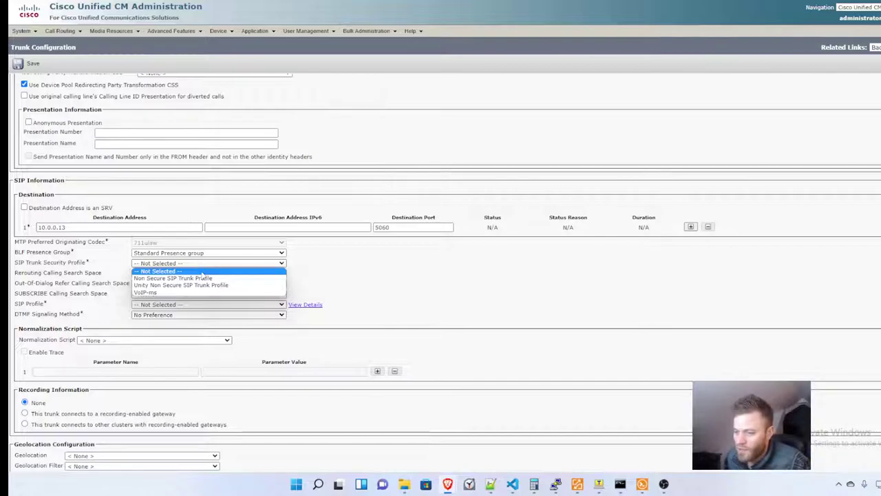
left_click(207, 285)
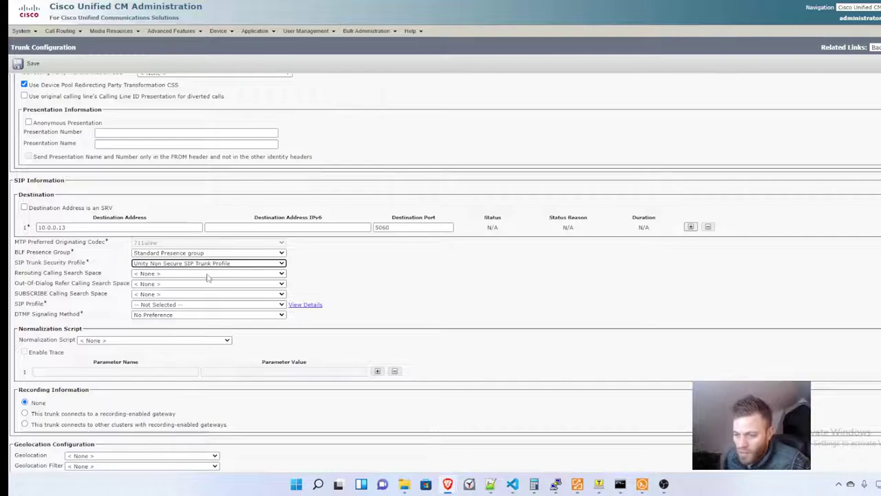
- Set both the rerouting and the out-of-dialog refer calling search spaces to INTERNAL_ONLY
left_click(207, 274)
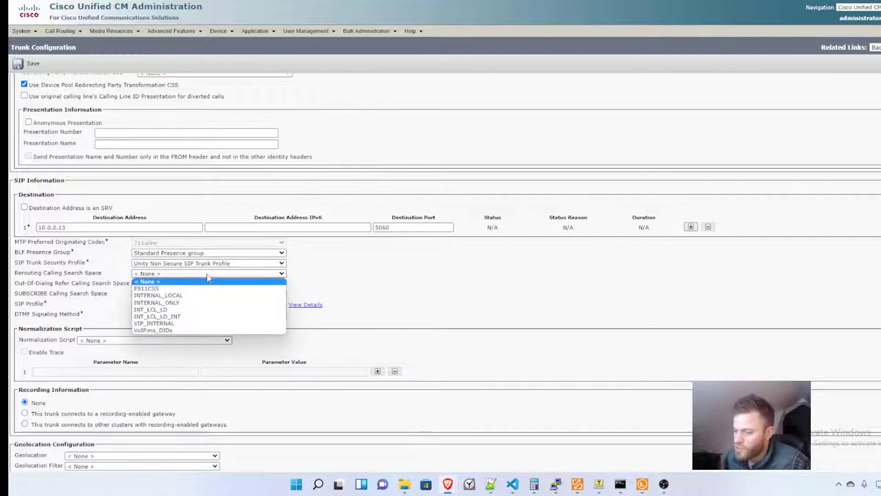
left_click(203, 302)
left_click(201, 284)
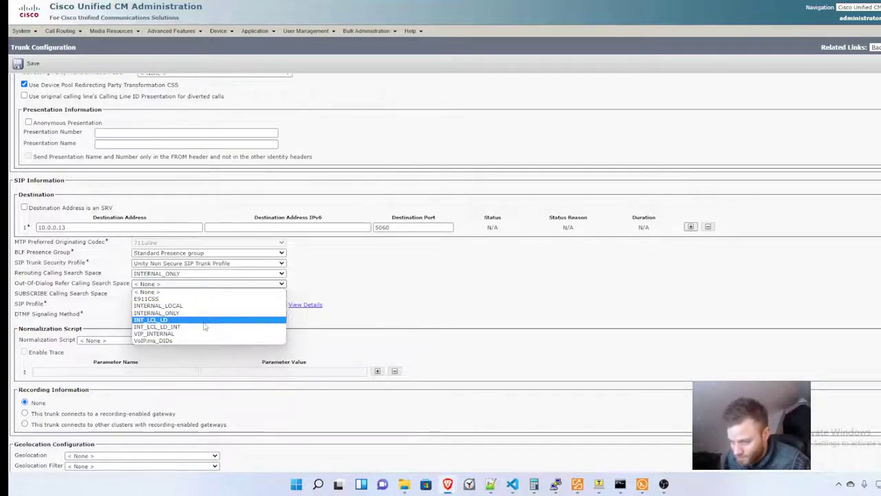
left_click(201, 313)
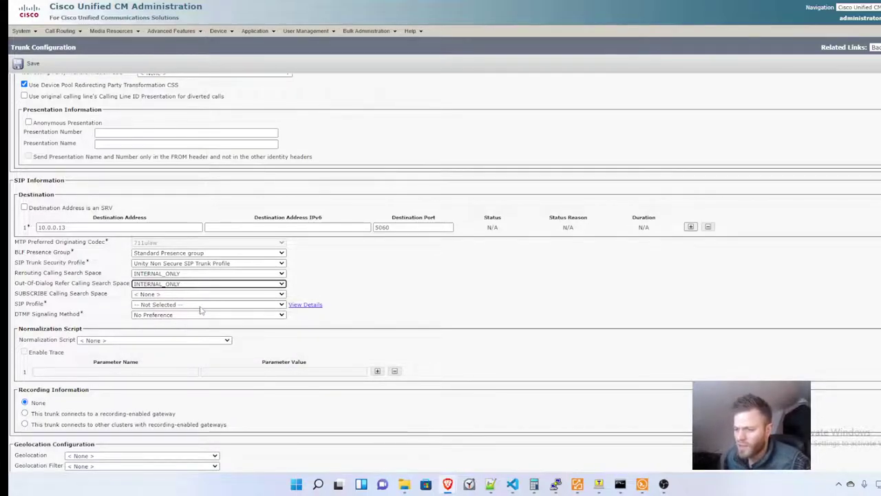
- Assign the Unity SIP Profile to the trunk and save the trunk, accepting the reset notice
left_click(201, 306)
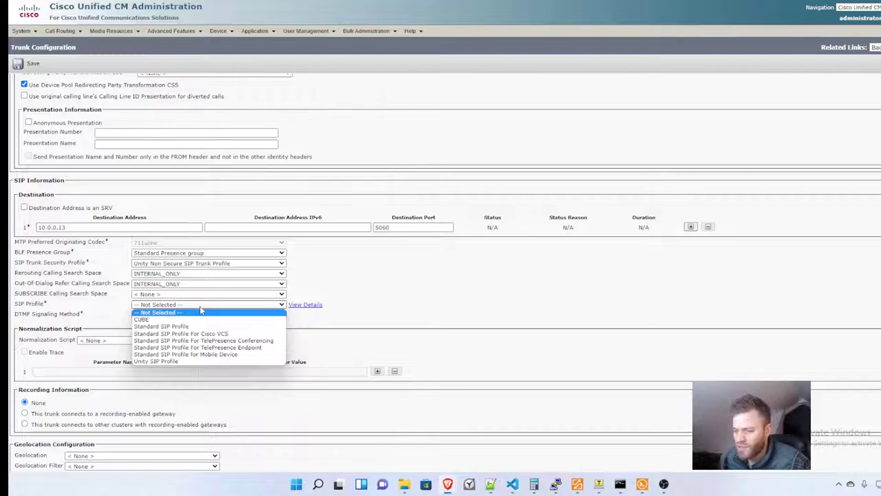
left_click(210, 361)
scroll(516, 338, "down", 2)
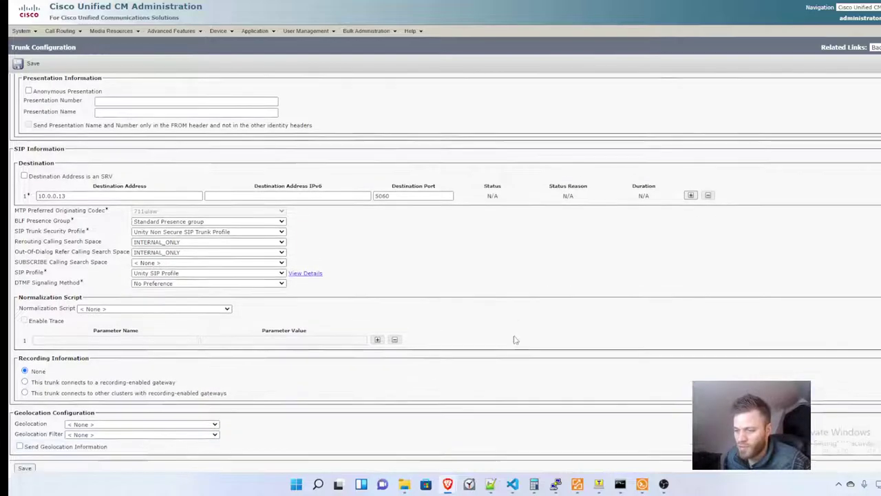
left_click(25, 426)
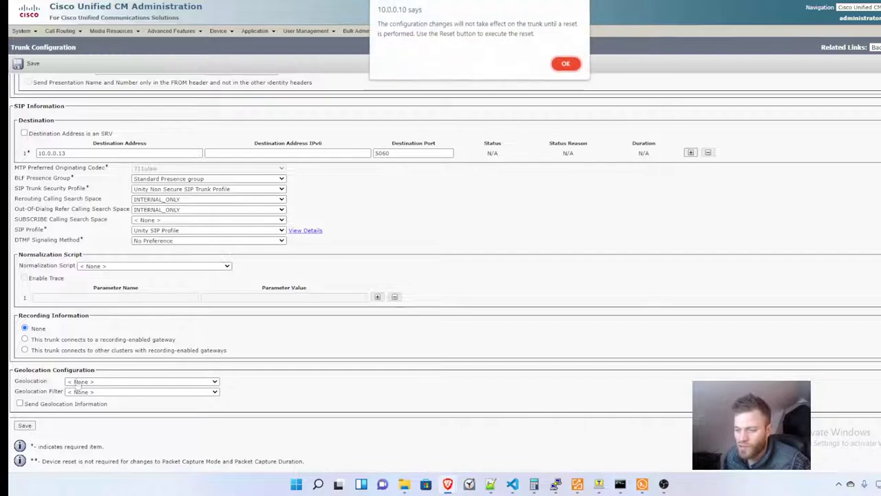
left_click(578, 65)
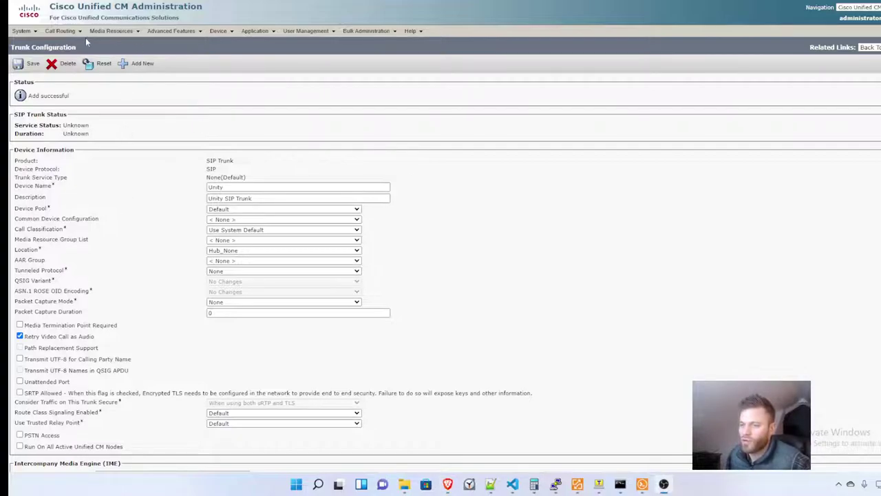
- Add a new route pattern and set its pattern to 5555
mouse_move(60, 33)
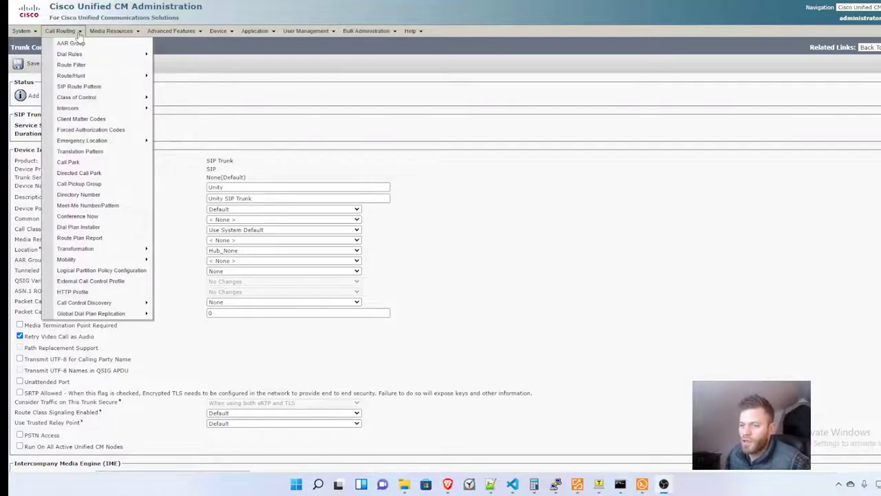
mouse_move(97, 81)
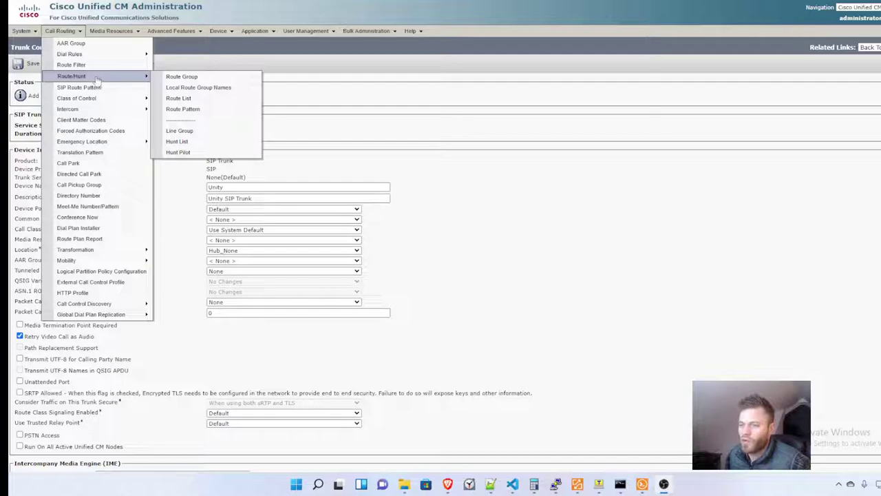
left_click(183, 110)
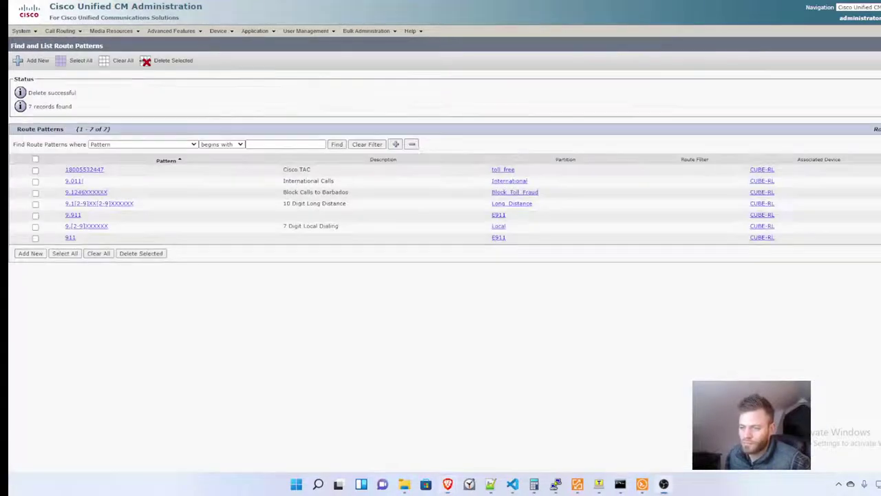
left_click(30, 254)
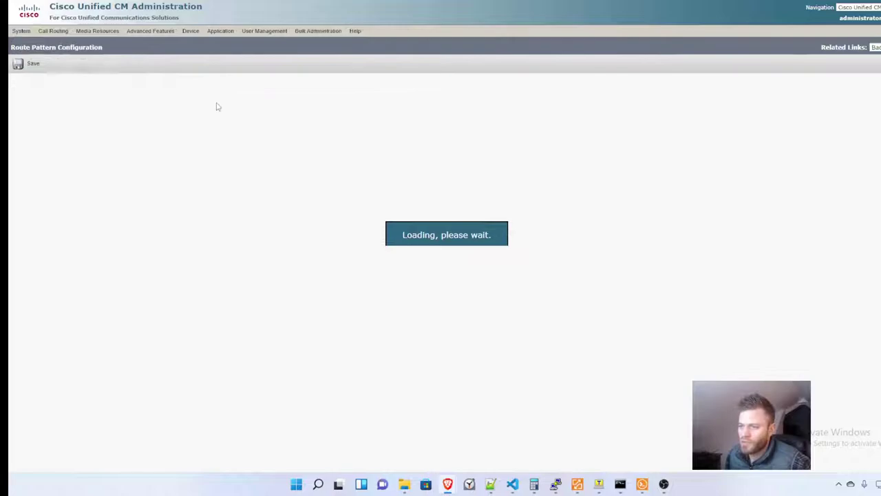
left_click(177, 127)
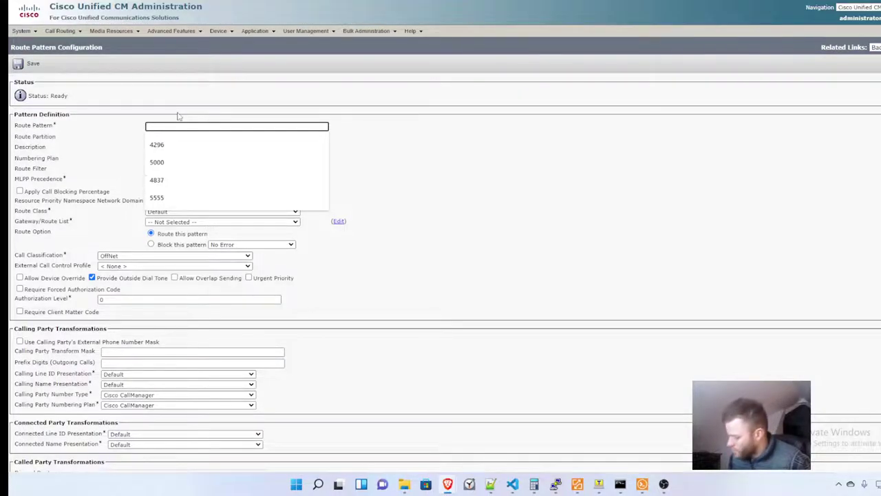
type("5555")
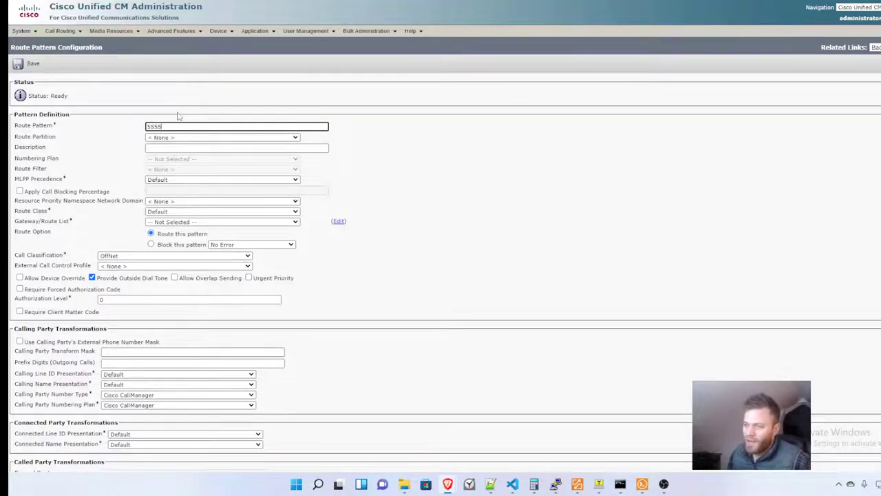
left_click(435, 137)
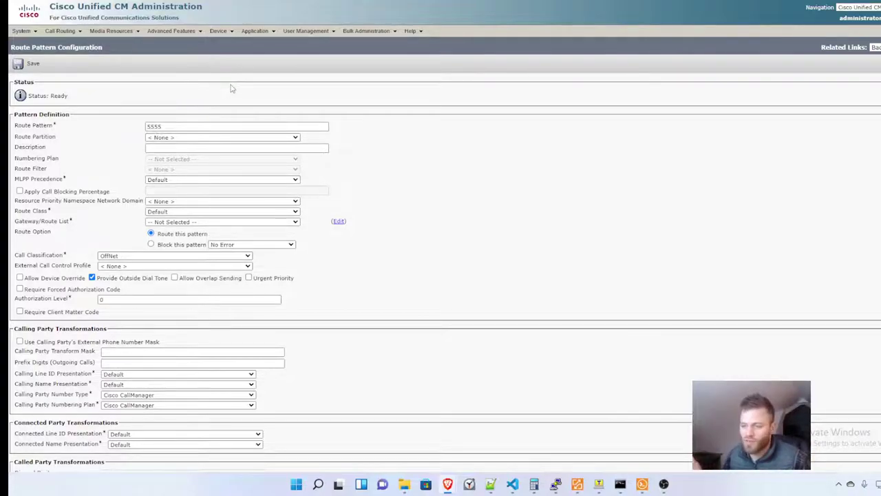
- Place the route pattern in the Internal partition and describe it as "RP To Unity Connection"
left_click(260, 139)
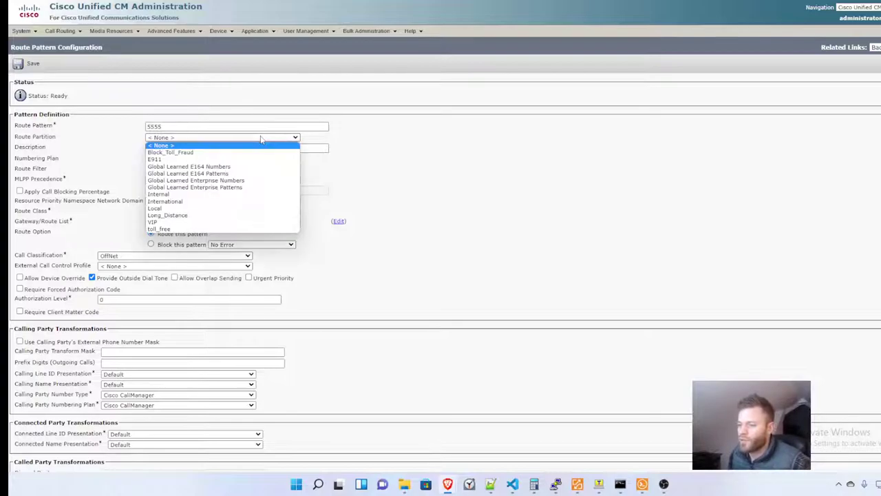
left_click(247, 195)
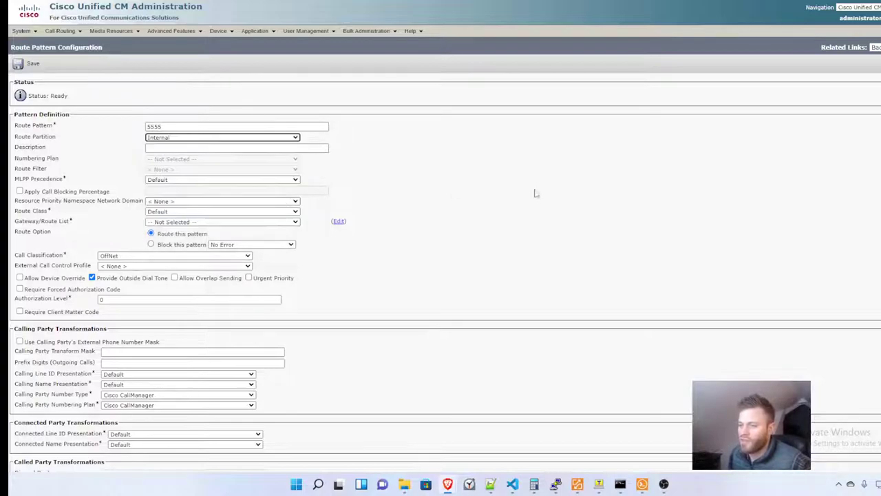
left_click(242, 147)
type("RP")
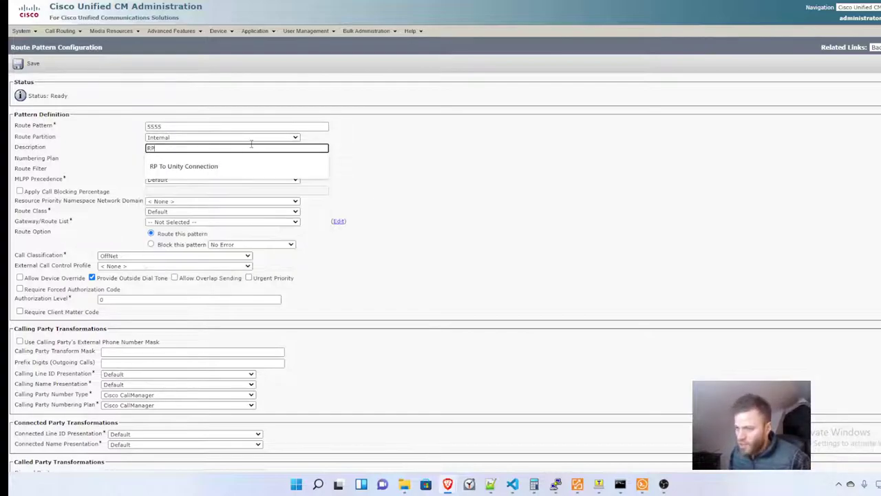
key("Down")
key("Return")
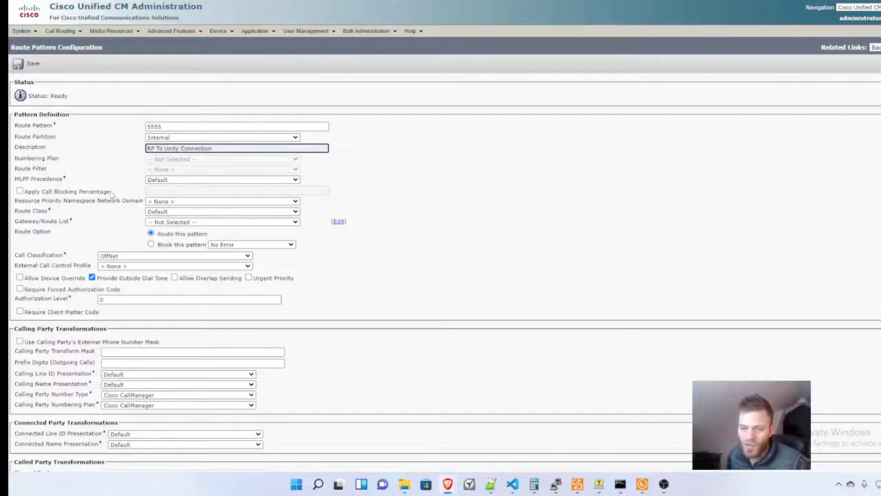
- Route the pattern to the Unity trunk and save it, accepting the gateway reset notice
left_click(168, 222)
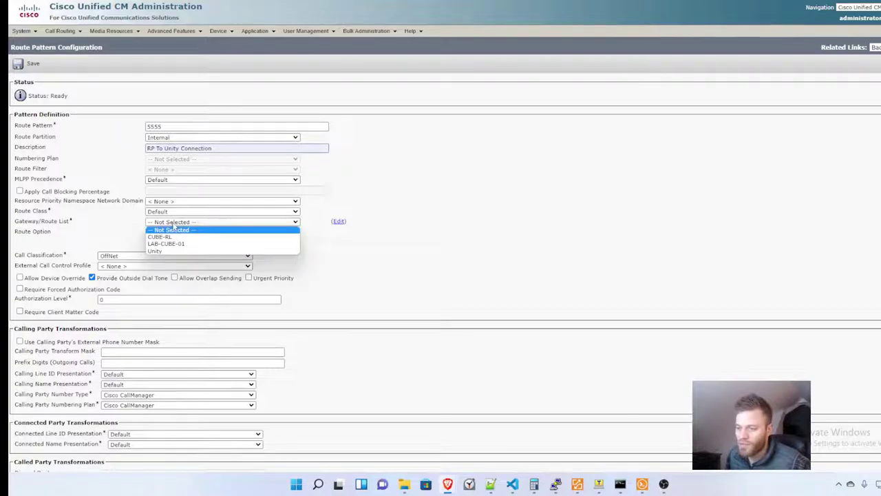
left_click(209, 252)
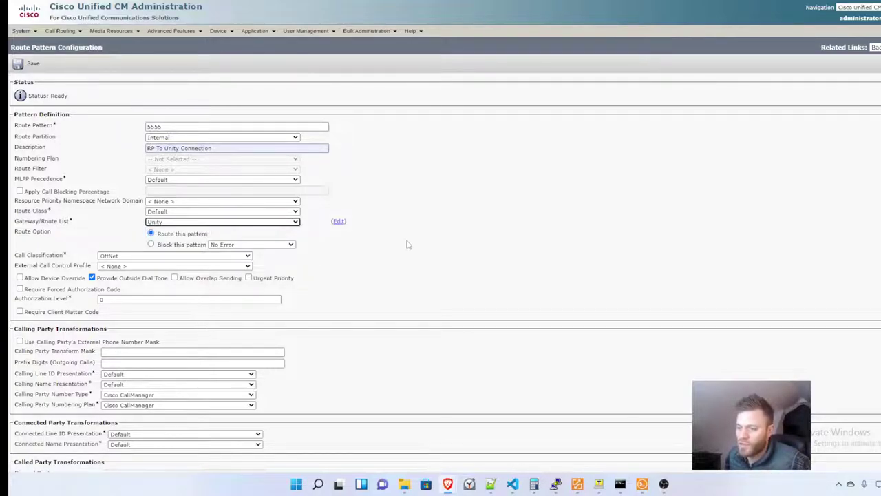
left_click(27, 64)
left_click(528, 73)
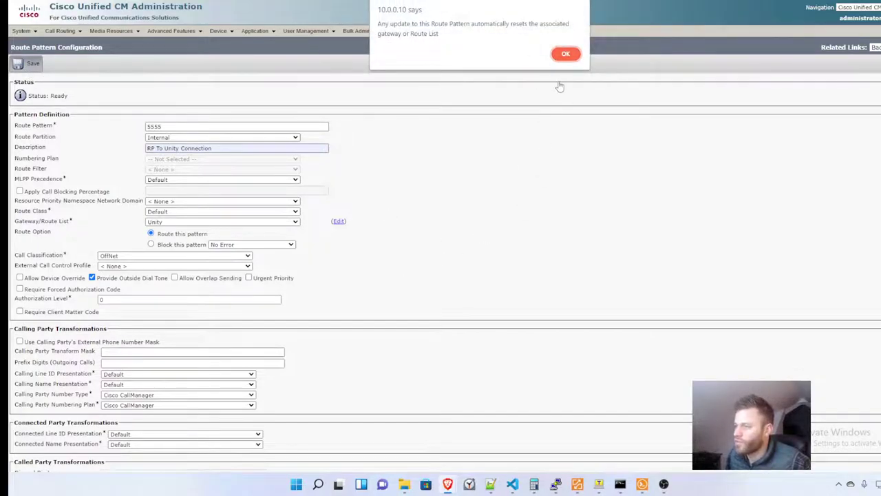
left_click(565, 54)
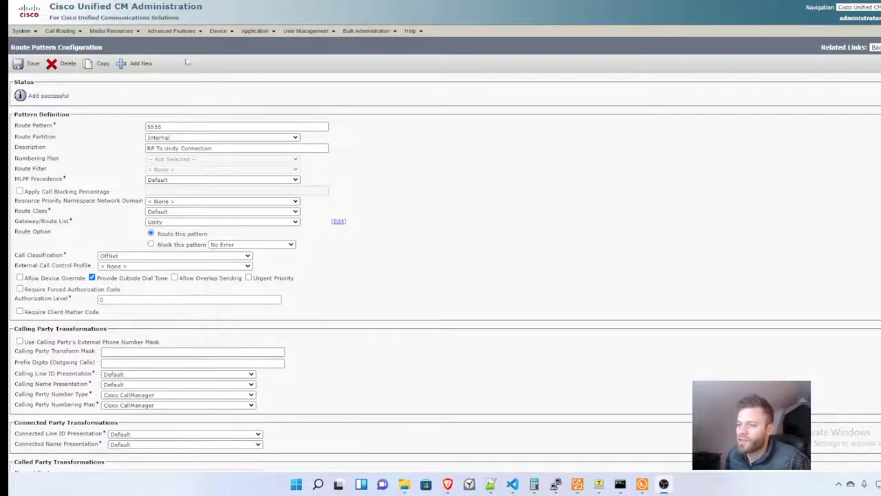
- Add a new voice mail pilot with the pilot number 5555
left_click(183, 32)
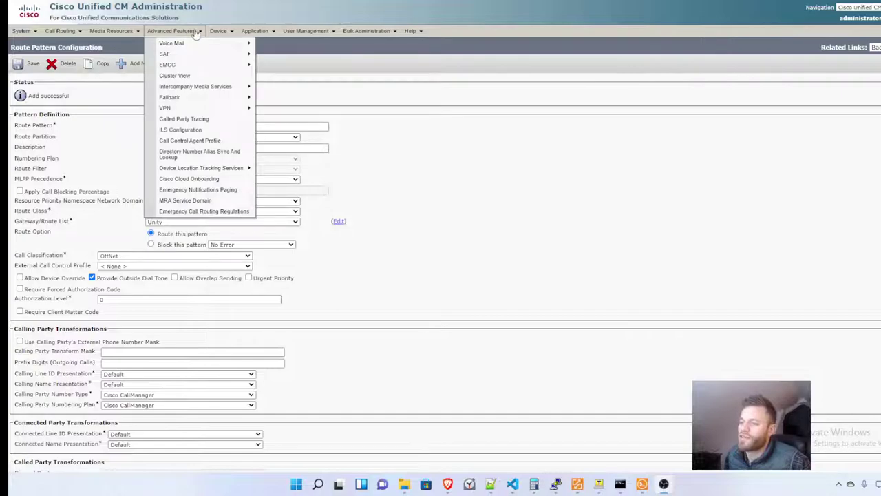
mouse_move(199, 43)
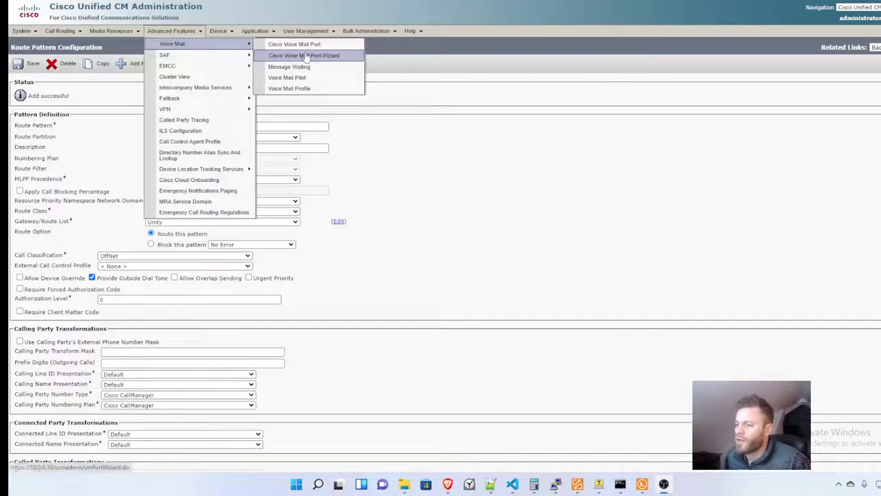
left_click(295, 78)
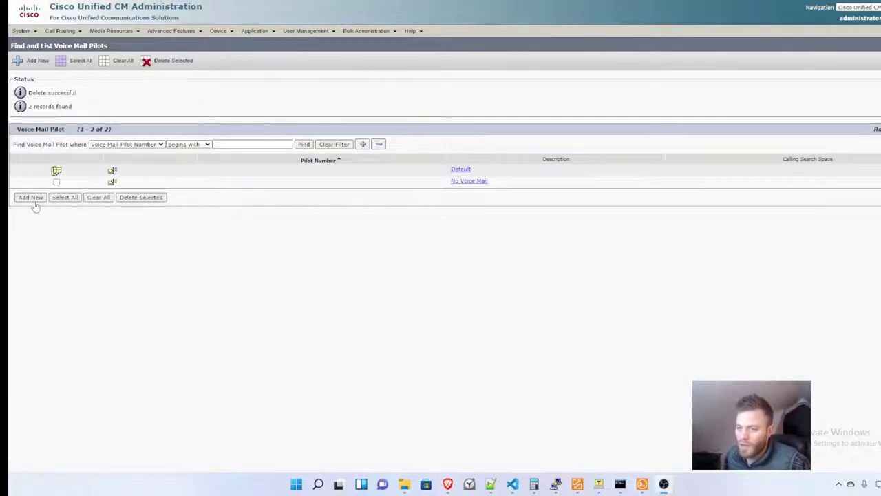
left_click(32, 198)
left_click(153, 126)
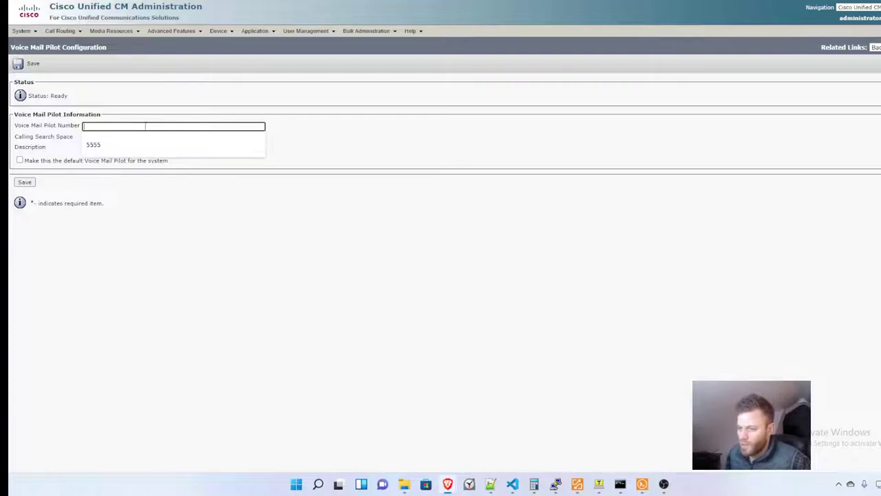
type("5555")
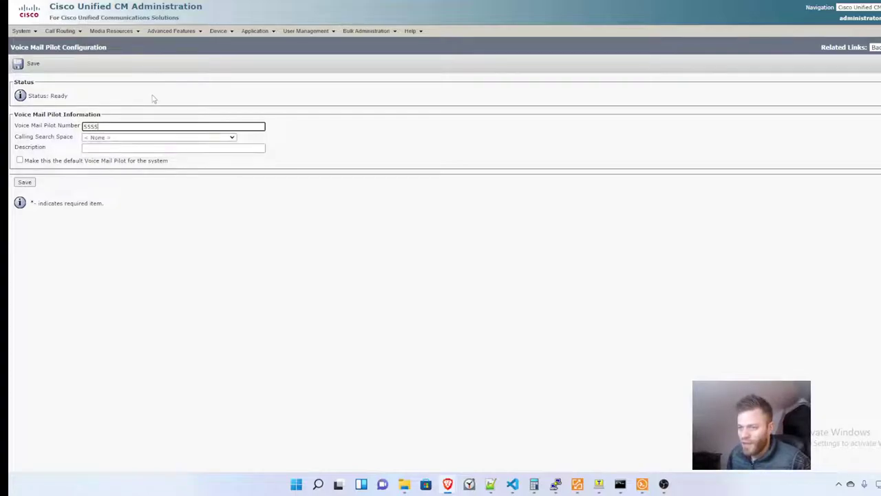
left_click(227, 223)
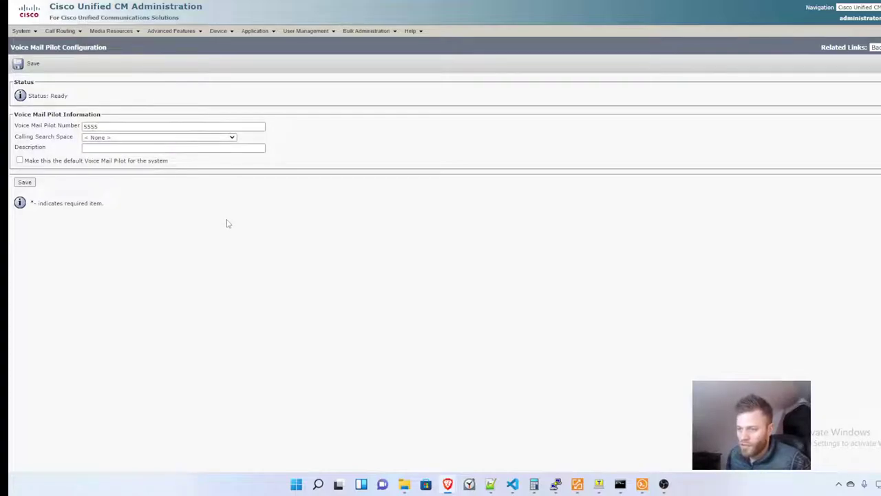
- Set the voice mail pilot's calling search space to INTERNAL_ONLY and save the pilot
left_click(233, 137)
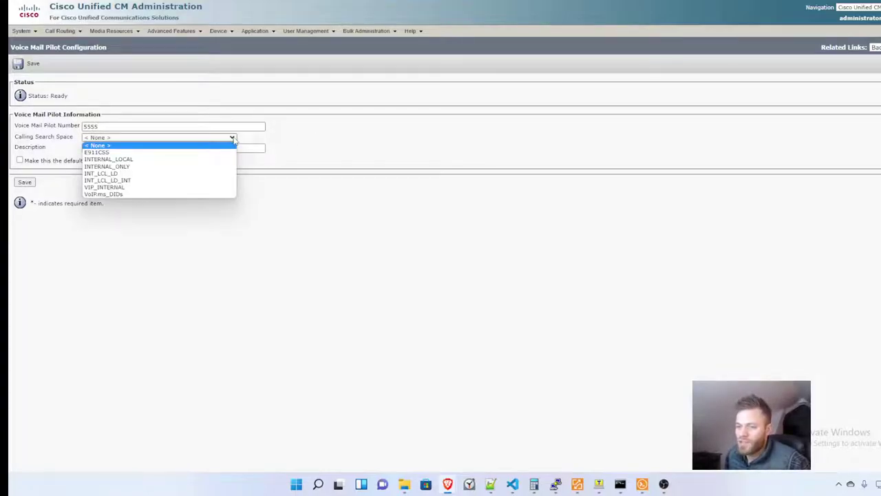
left_click(210, 167)
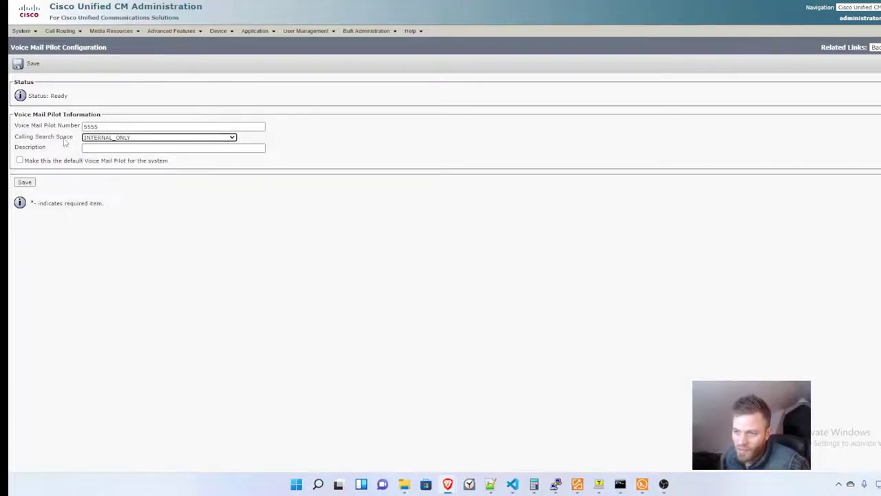
left_click_drag(77, 138, 24, 138)
left_click(107, 217)
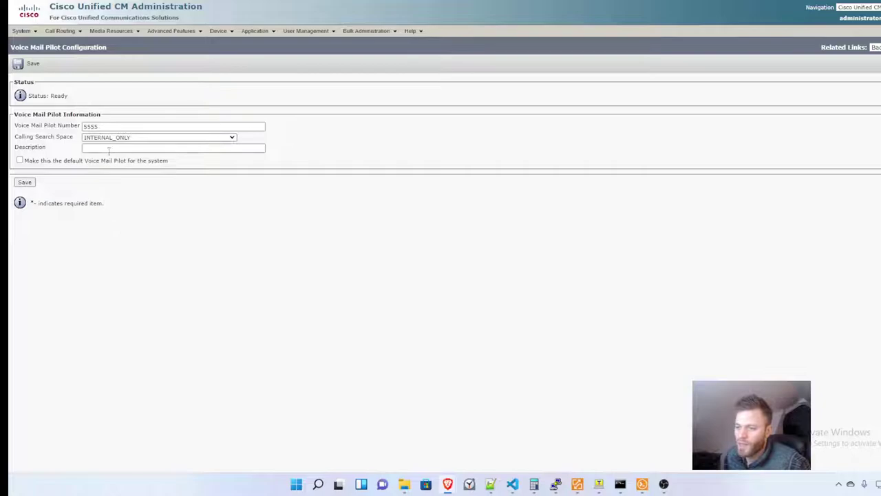
left_click(25, 182)
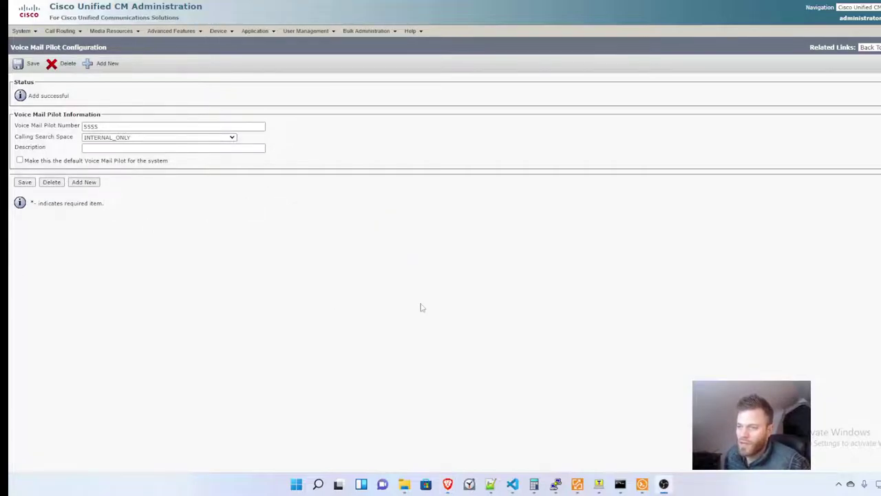
- Add a new voice mail profile named Unity
left_click(193, 33)
mouse_move(196, 44)
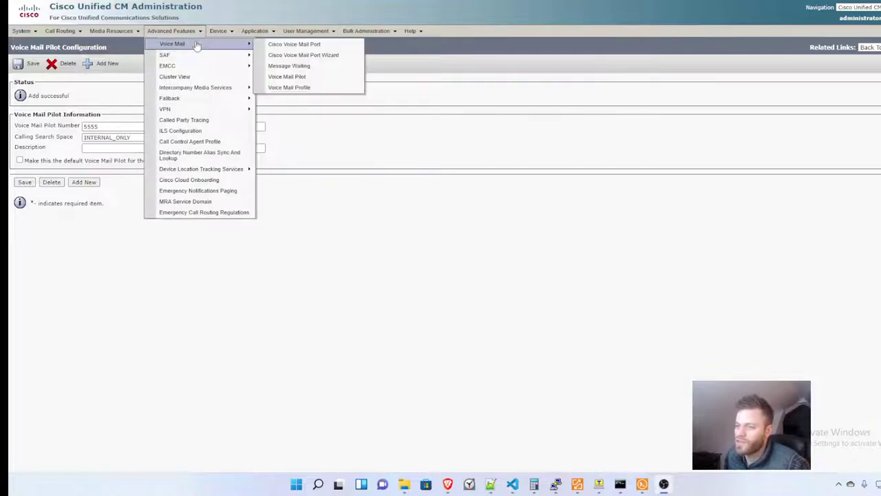
left_click(329, 88)
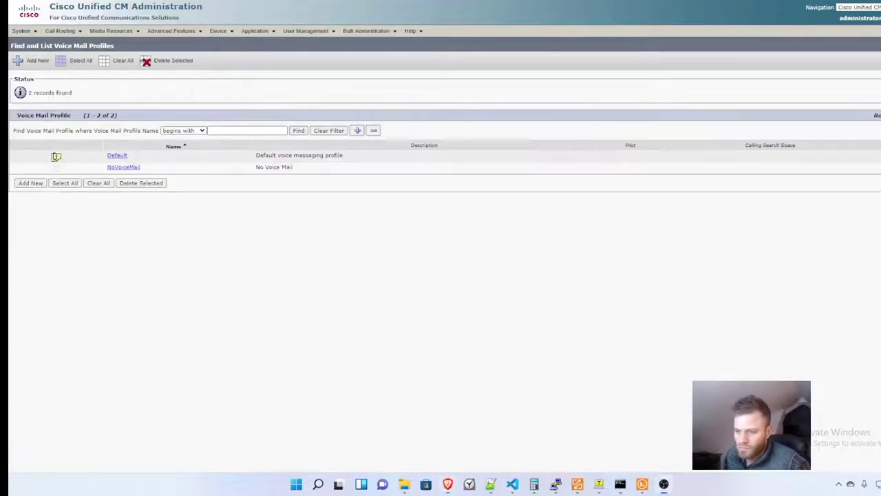
left_click(30, 183)
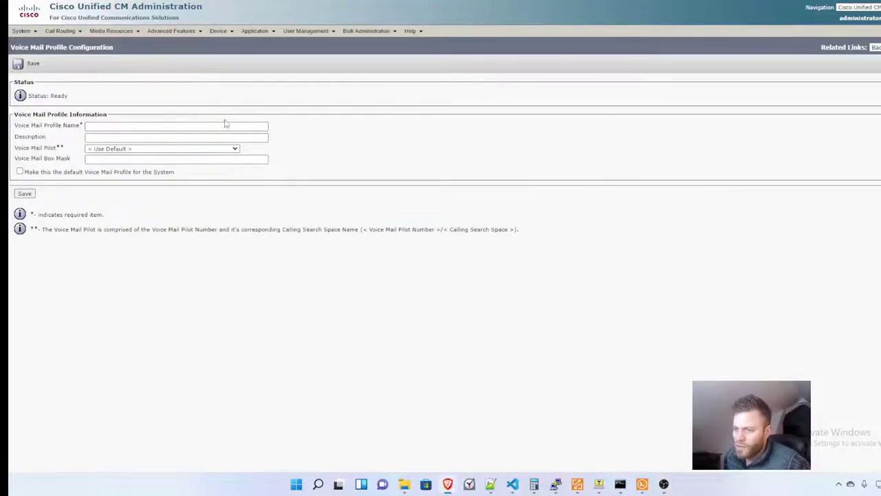
left_click(153, 128)
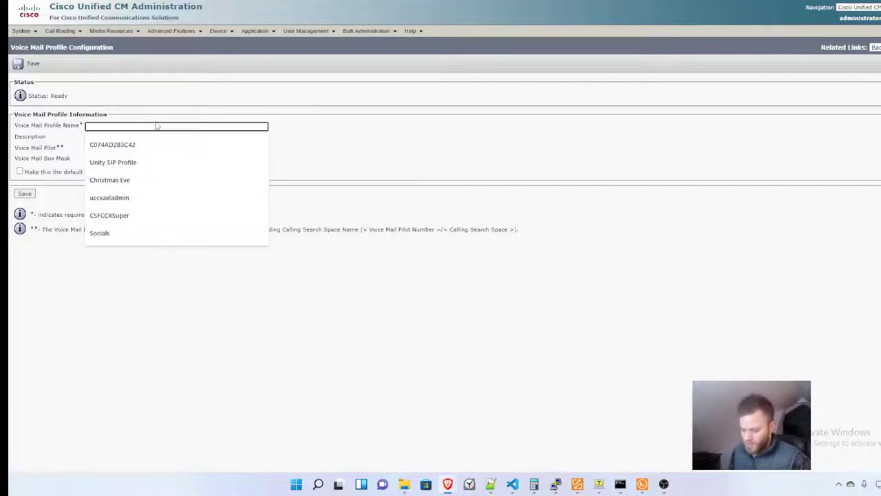
type("Unity")
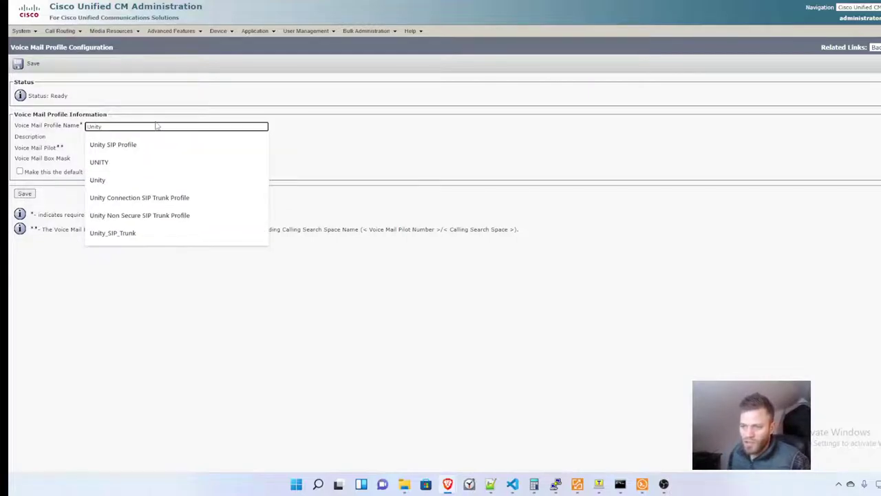
key("Escape")
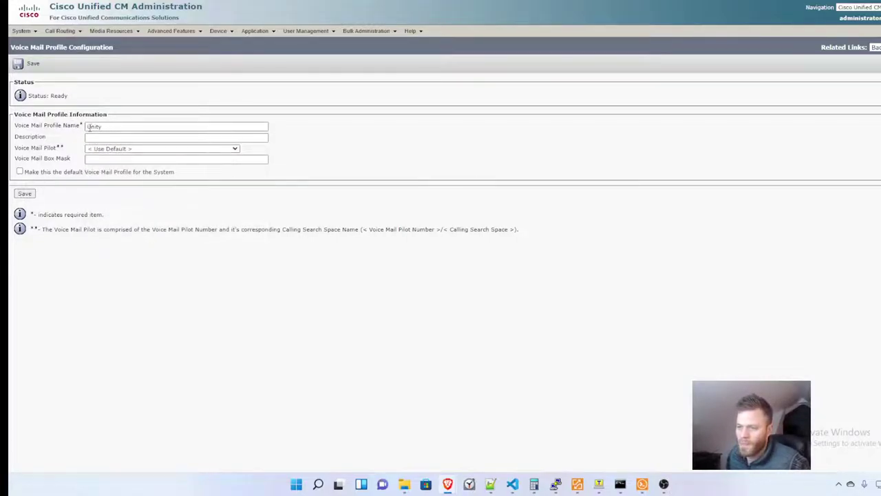
left_click(90, 128)
left_click(130, 118)
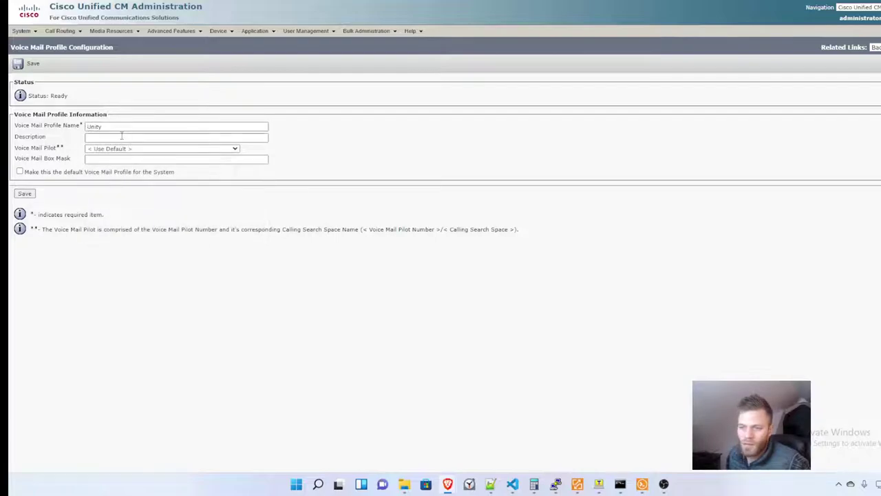
- Assign the 5555/INTERNAL_ONLY pilot to the voice mail profile, leaving the description blank, and save the profile
left_click(122, 137)
left_click(327, 181)
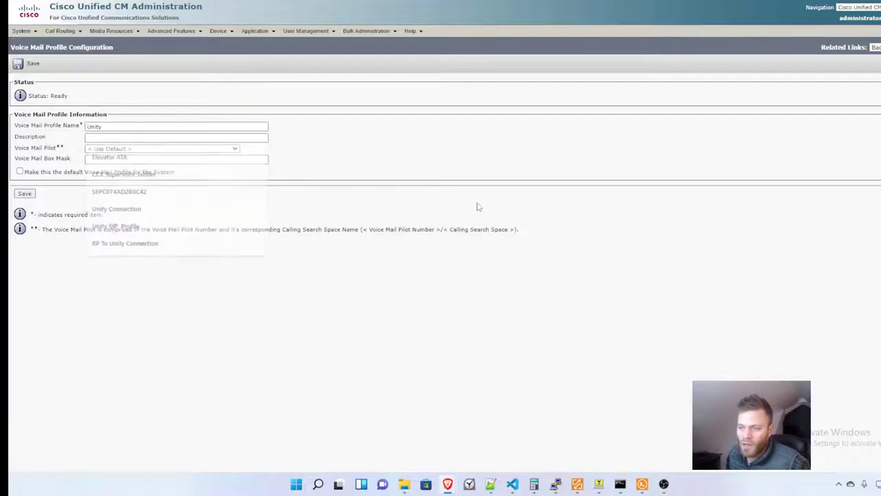
left_click(236, 149)
left_click(216, 180)
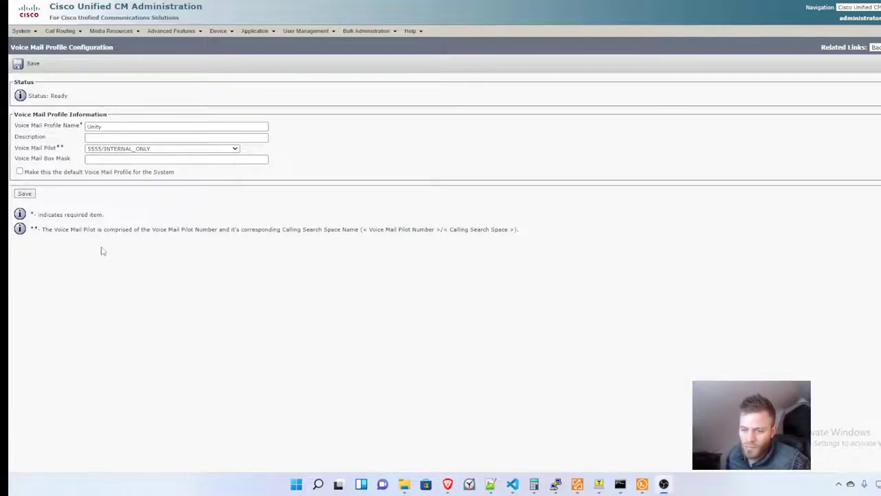
left_click(25, 194)
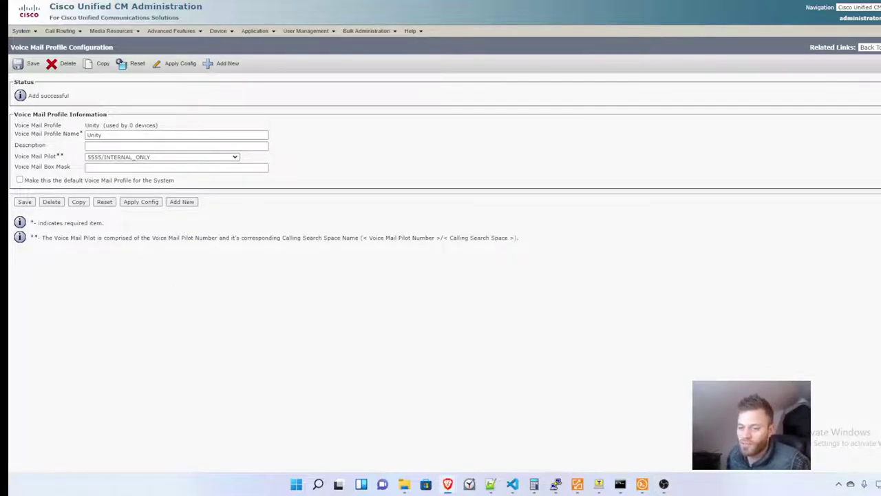
- Switch to Cisco Unity Connection Administration, add a new phone system named CUCM and save it
key("alt+Tab")
scroll(99, 343, "down", 5)
scroll(98, 343, "down", 1)
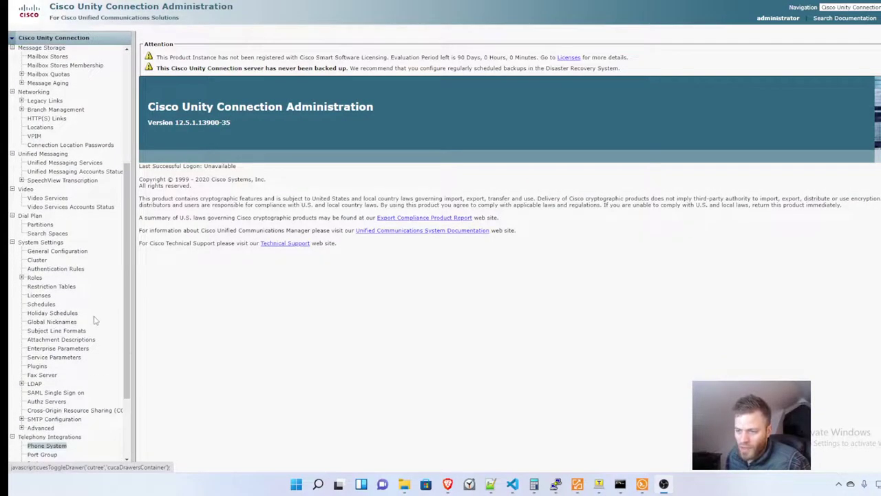
scroll(128, 372, "down", 2)
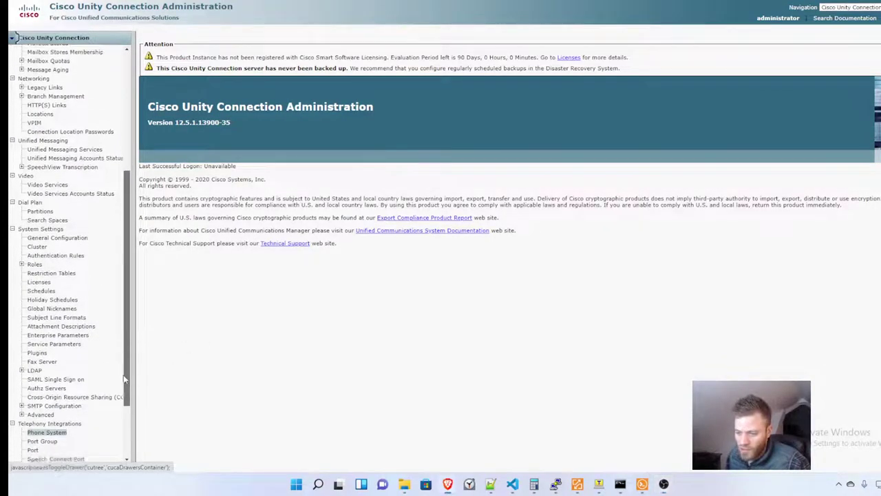
left_click(55, 369)
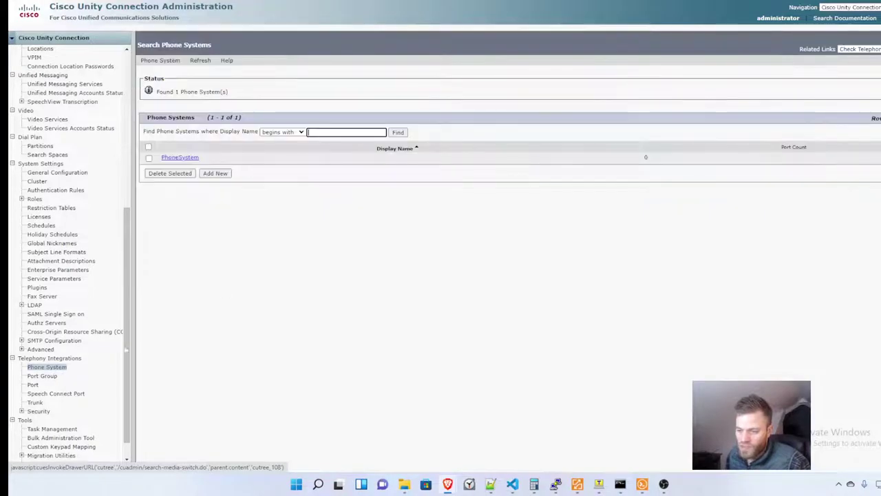
left_click(215, 175)
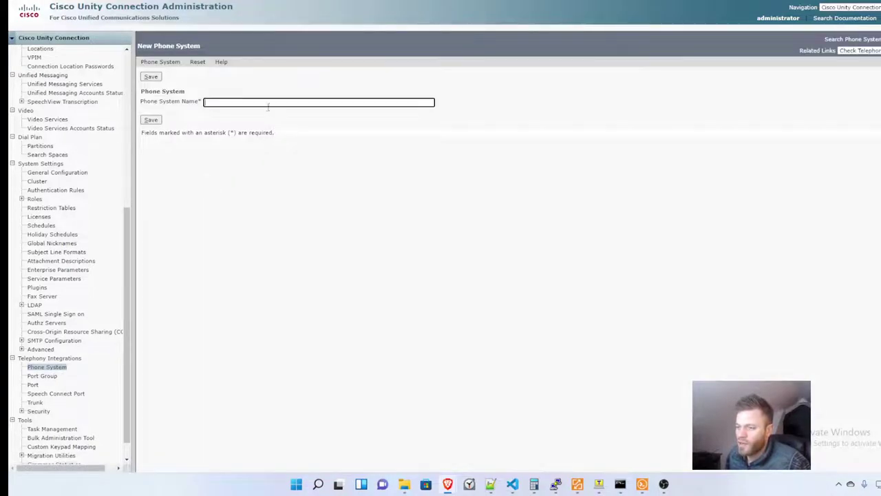
type("CUCM")
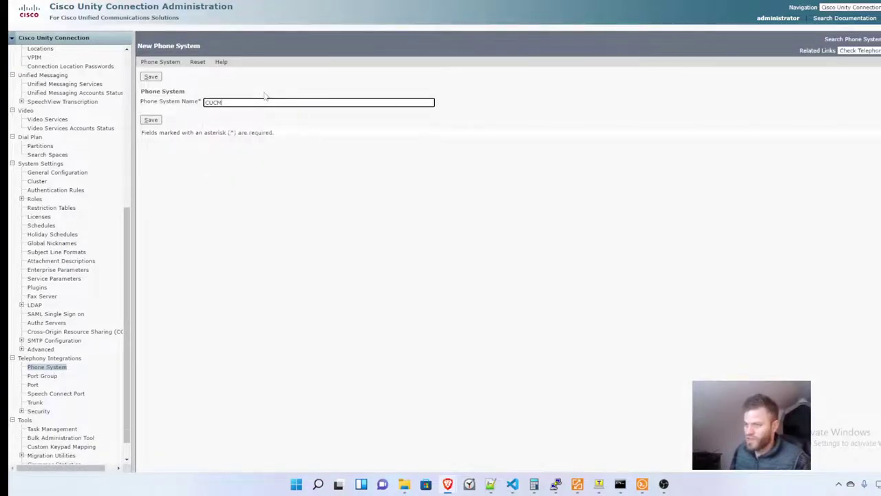
left_click(151, 120)
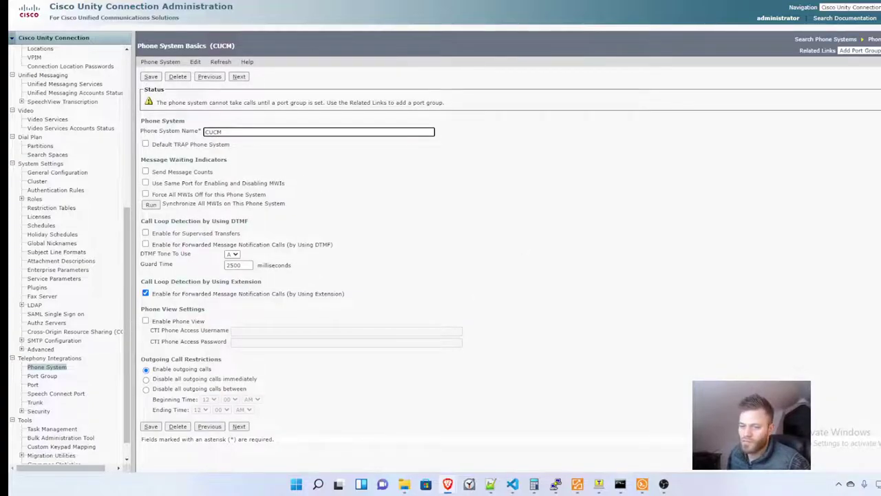
- Make the CUCM phone system the default TRAP phone system and save the change
left_click(664, 483)
left_click(146, 144)
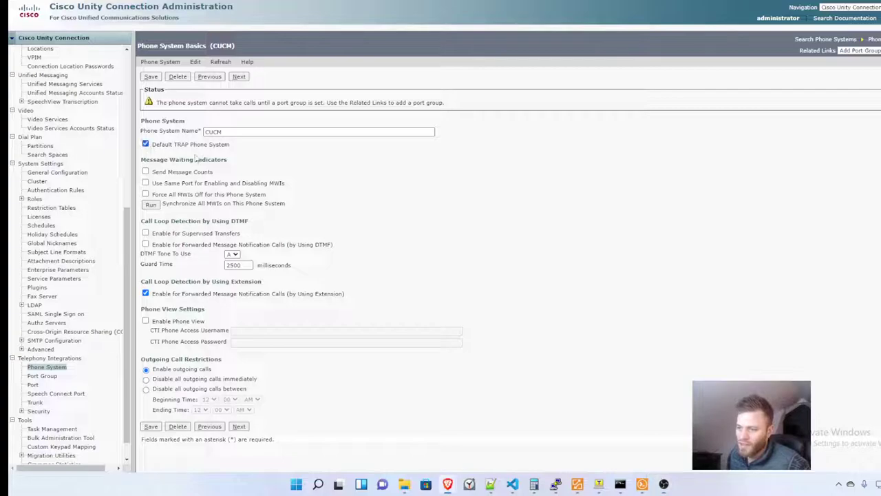
left_click(150, 77)
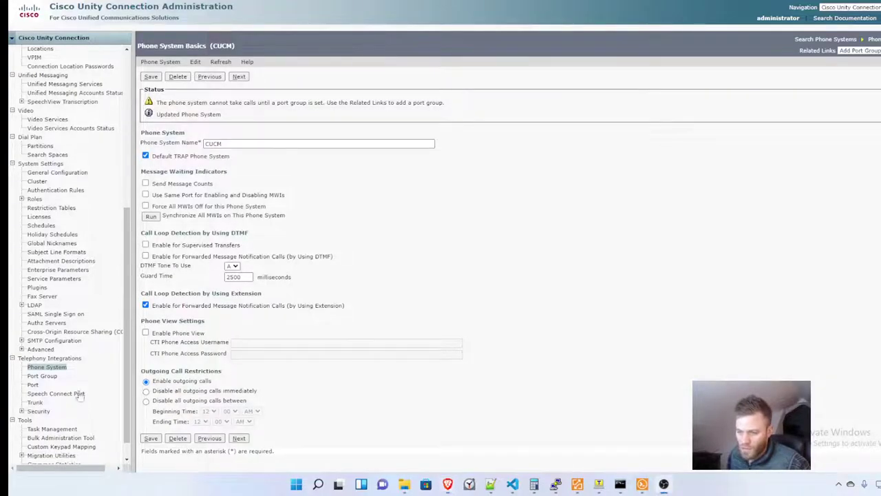
- Create a SIP port group for the CUCM phone system with primary server IPv4 address 10.0.0.10 and save it
left_click(48, 376)
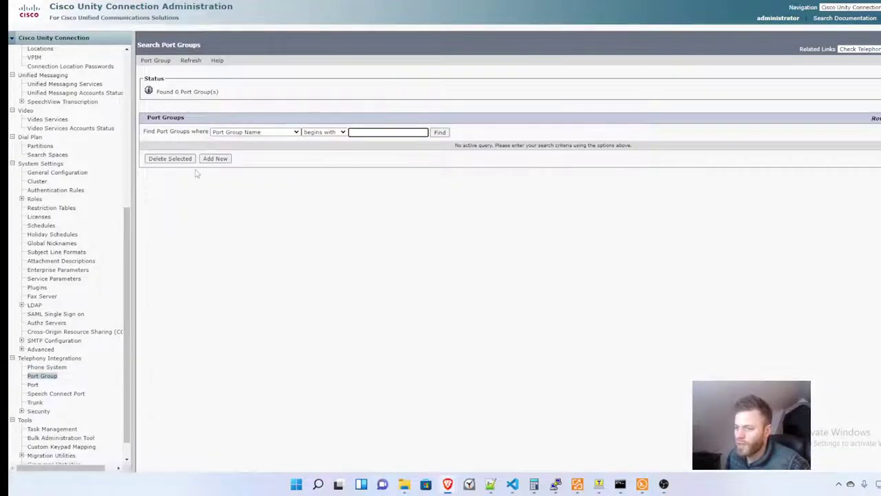
left_click(214, 158)
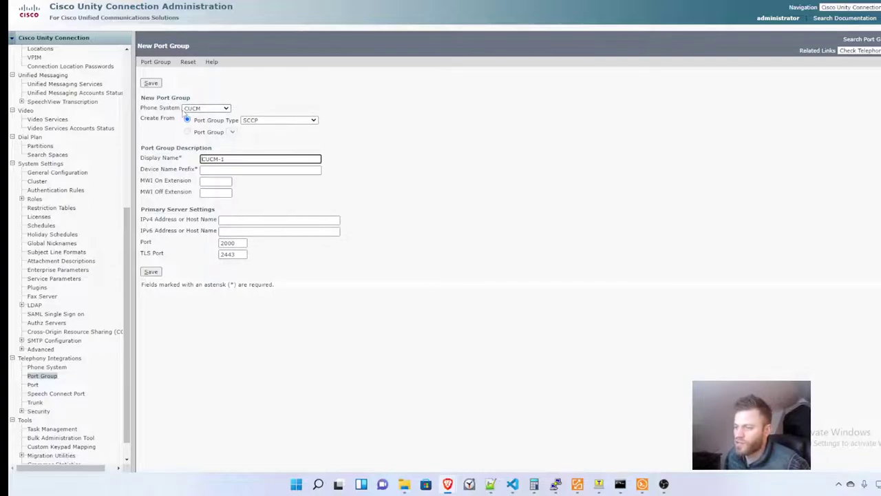
left_click(314, 121)
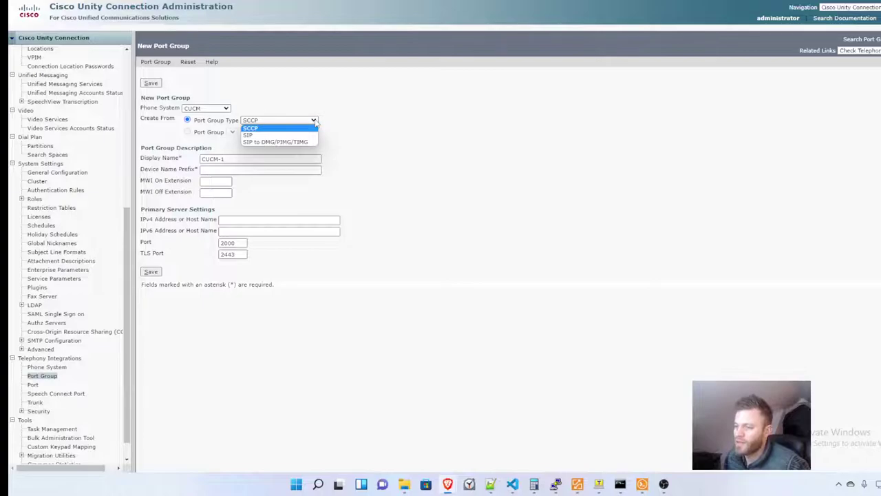
left_click(296, 135)
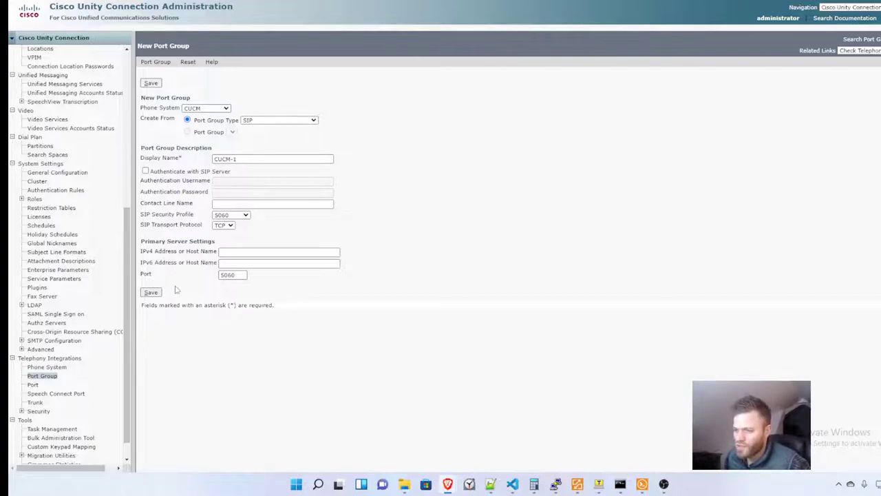
left_click(263, 252)
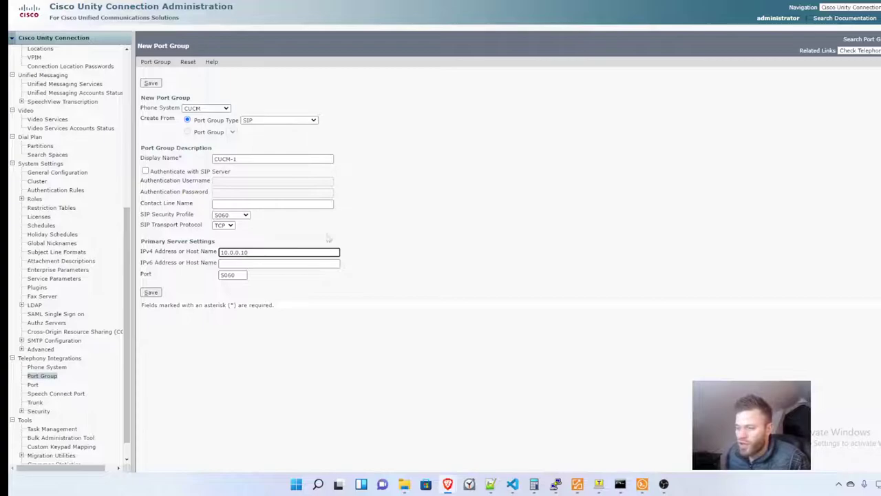
left_click(151, 292)
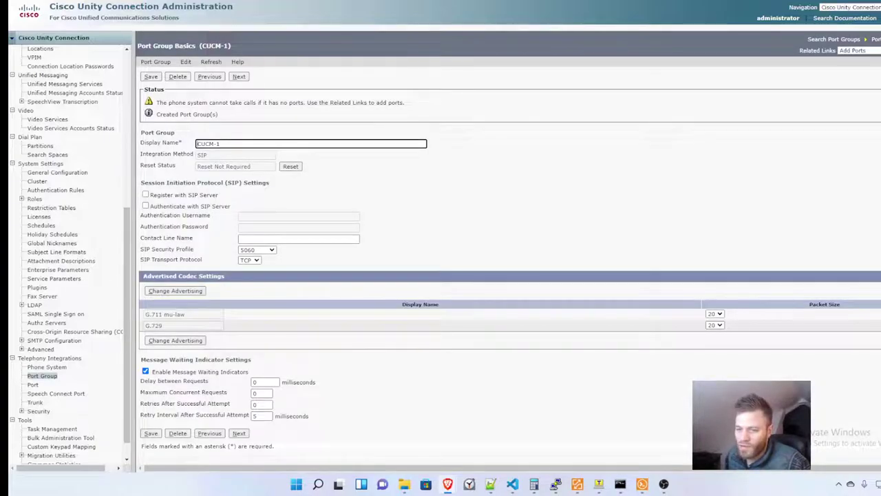
- Open the CUCM-1 port group's server settings and set the order of SIP server 10.0.0.10 to 1
left_click(664, 484)
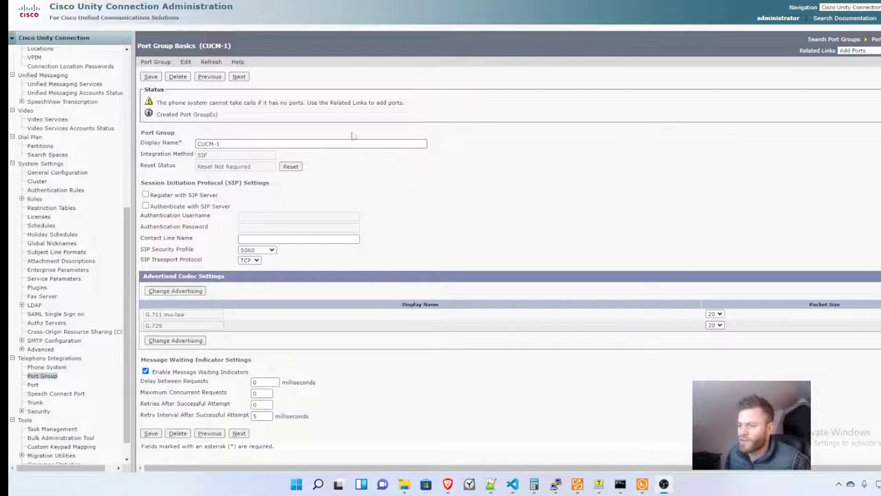
left_click(186, 62)
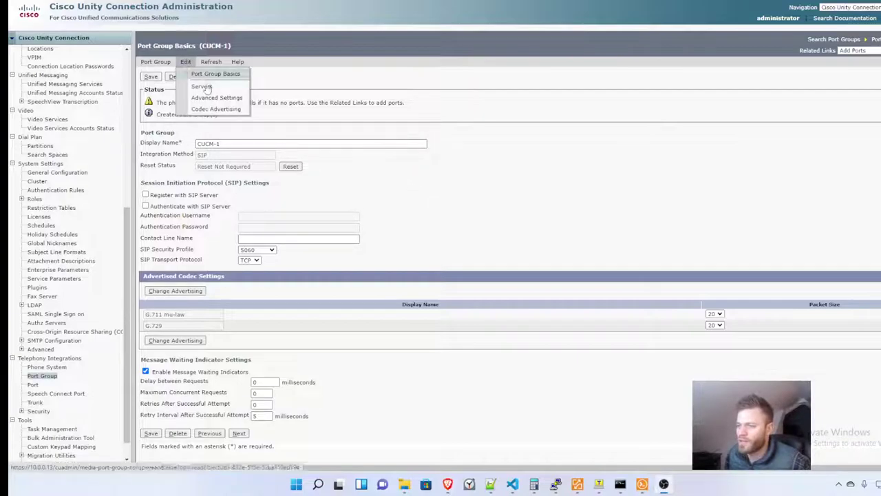
left_click(199, 84)
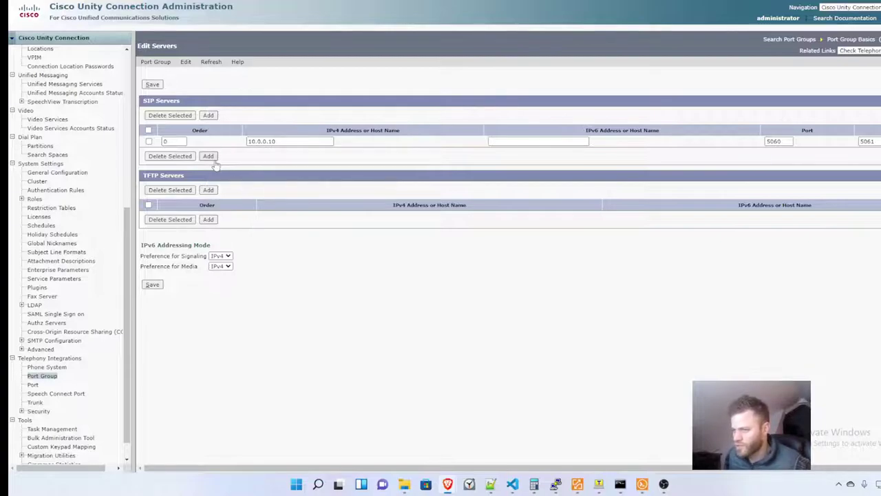
double_click(166, 141)
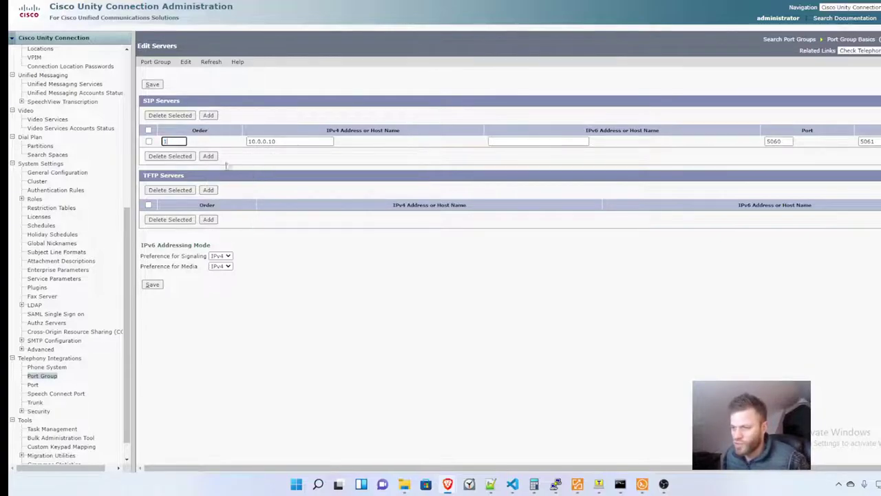
type("1")
- Add a second SIP server to the port group with order 2 and IPv4 address 10.0.0.11
left_click(208, 155)
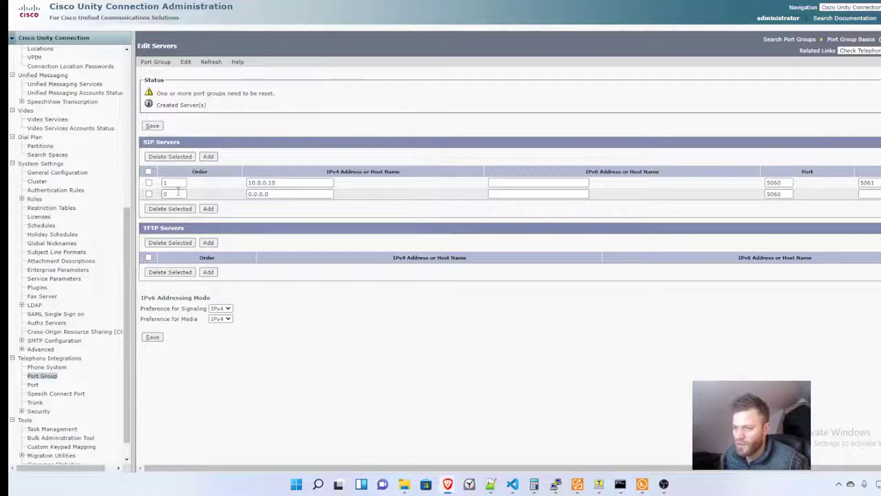
double_click(166, 194)
type("2")
left_click(280, 193)
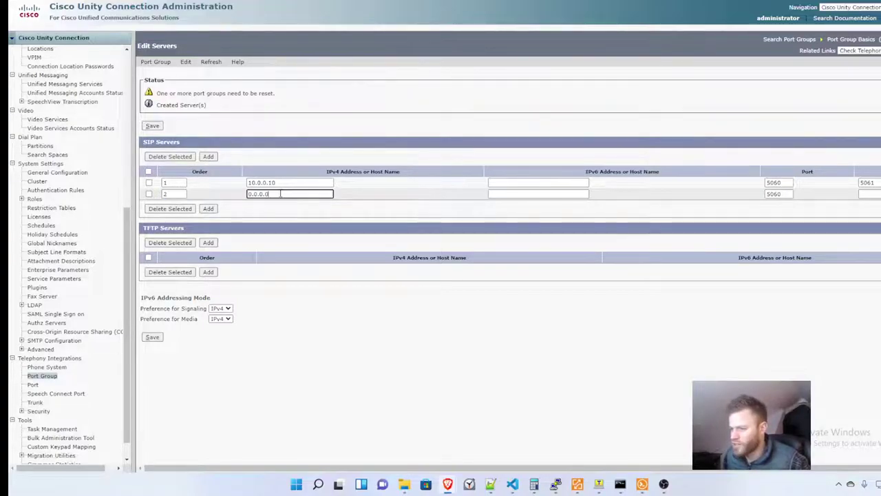
key("ctrl+a")
type("10")
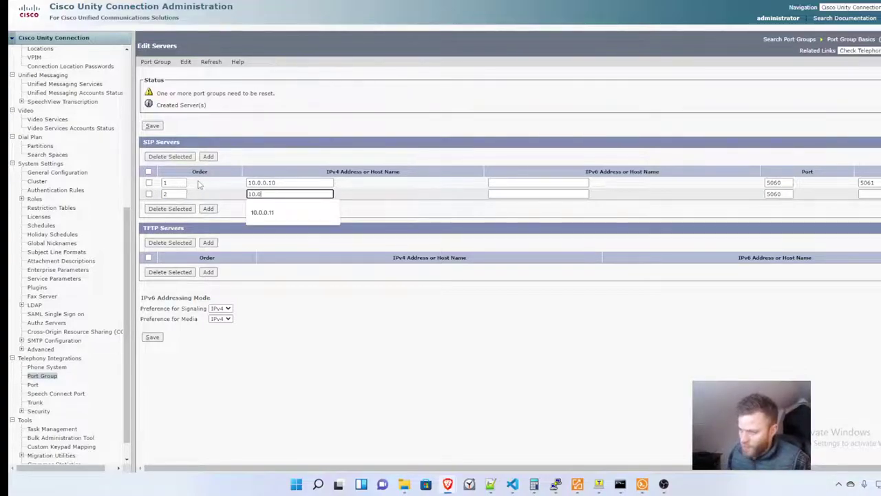
type(".0.0.11")
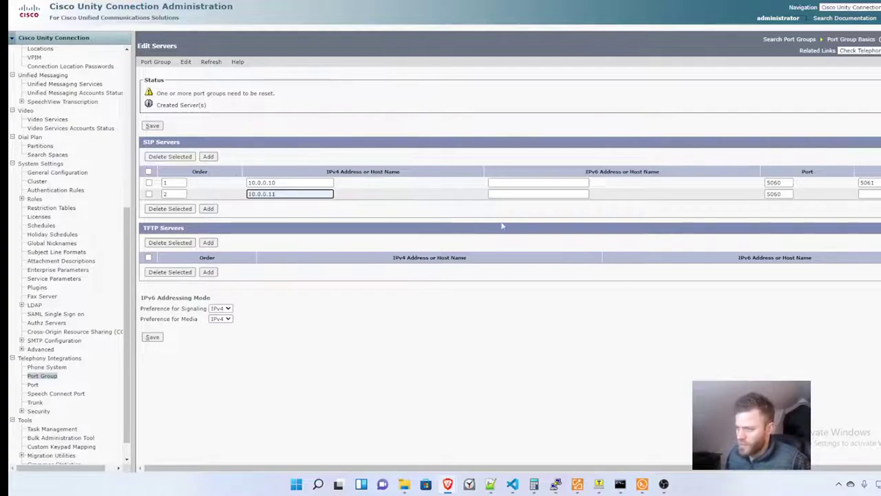
- Set the second SIP server's TLS port to 5061 and save the server settings
left_click(725, 321)
left_click(871, 194)
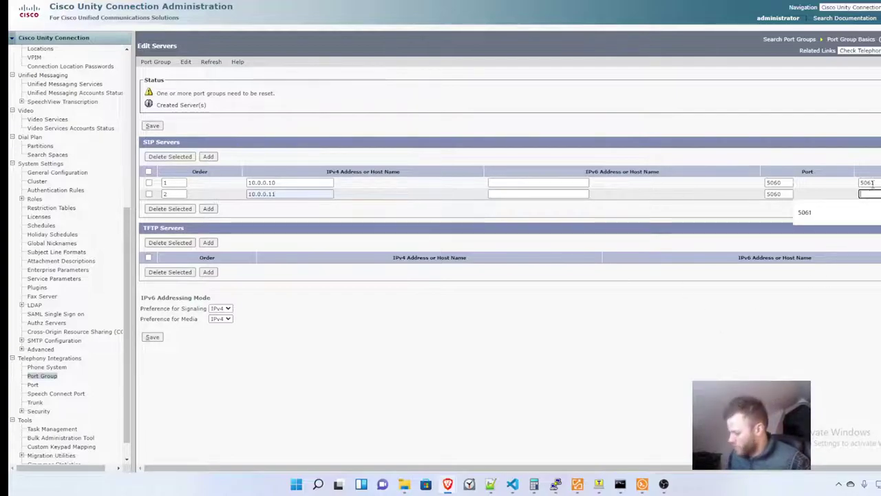
type("61")
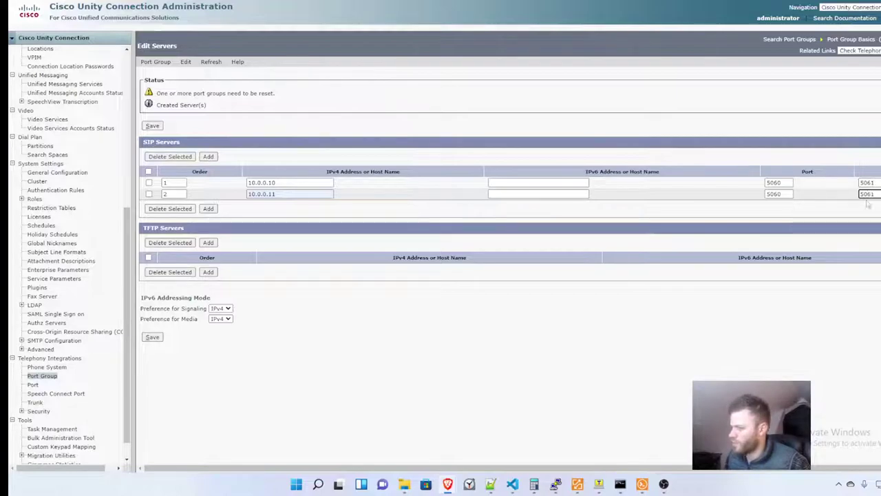
left_click(637, 375)
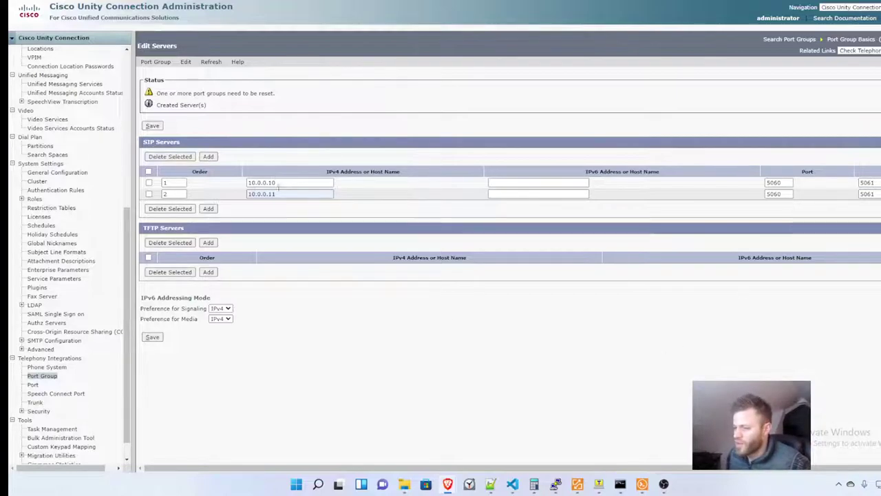
left_click(153, 337)
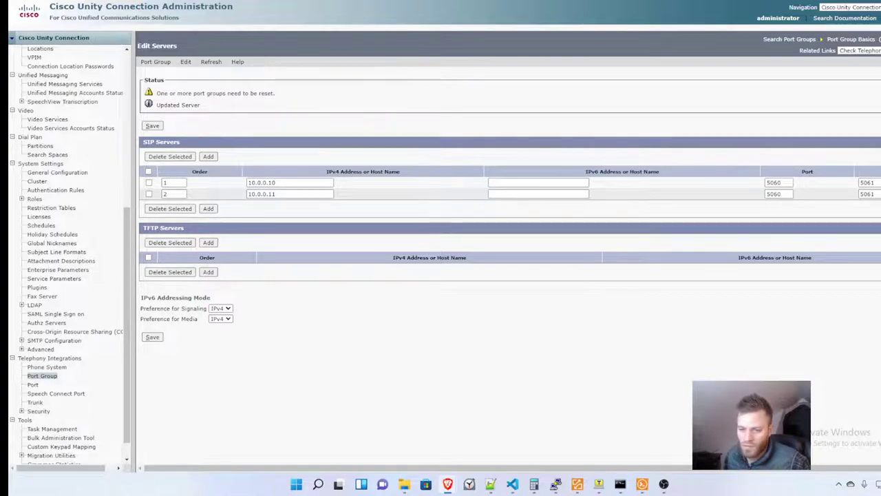
- Add 10 ports to the CUCM-1 port group, accepting the reset confirmation, and open another new port form
left_click(50, 380)
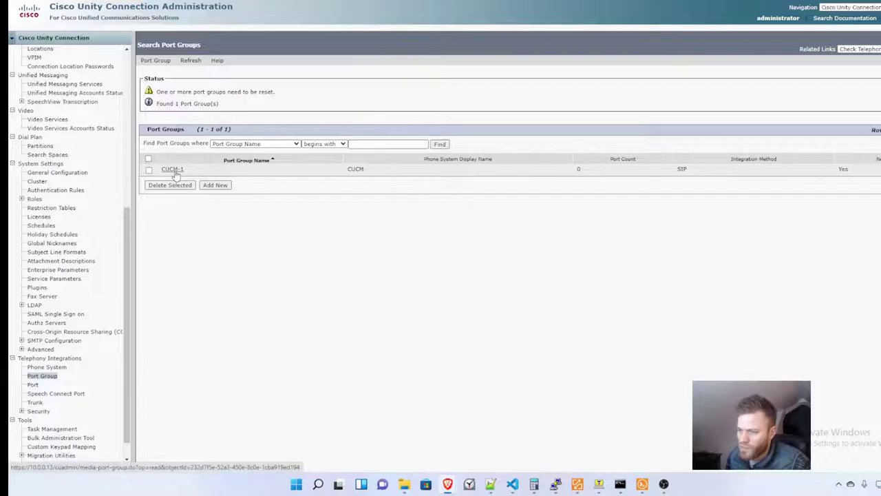
left_click(173, 169)
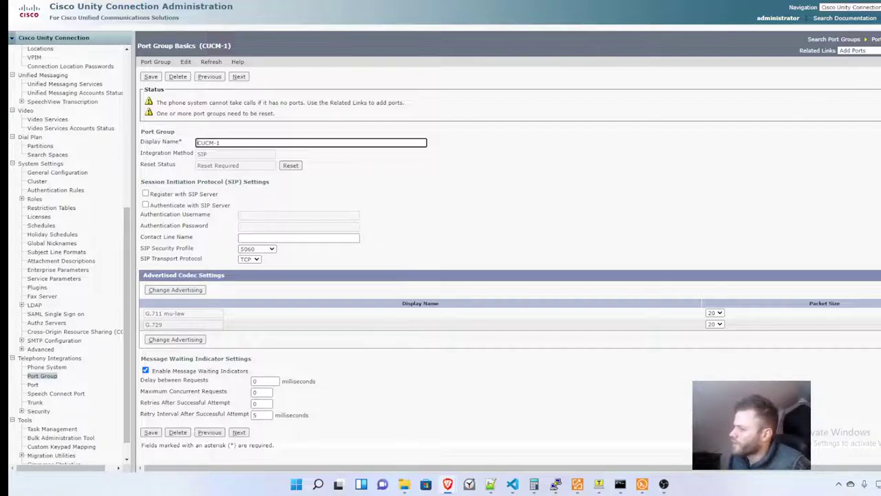
left_click(852, 50)
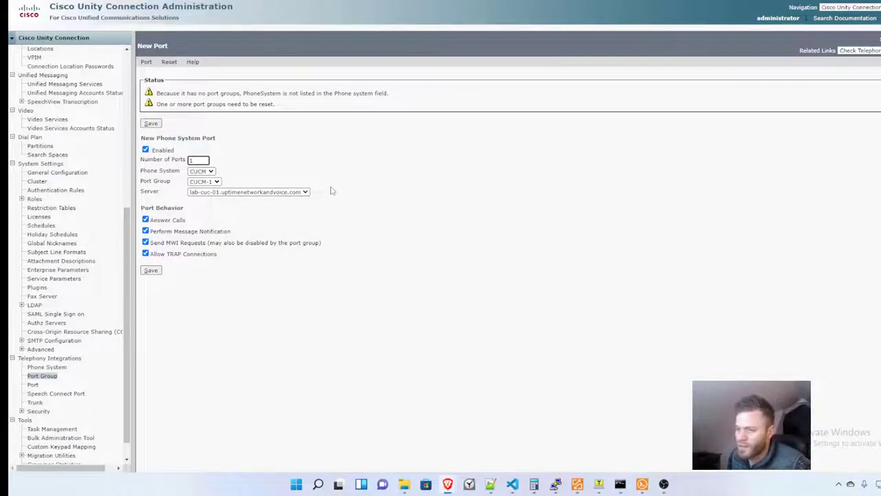
left_click(198, 159)
type("1")
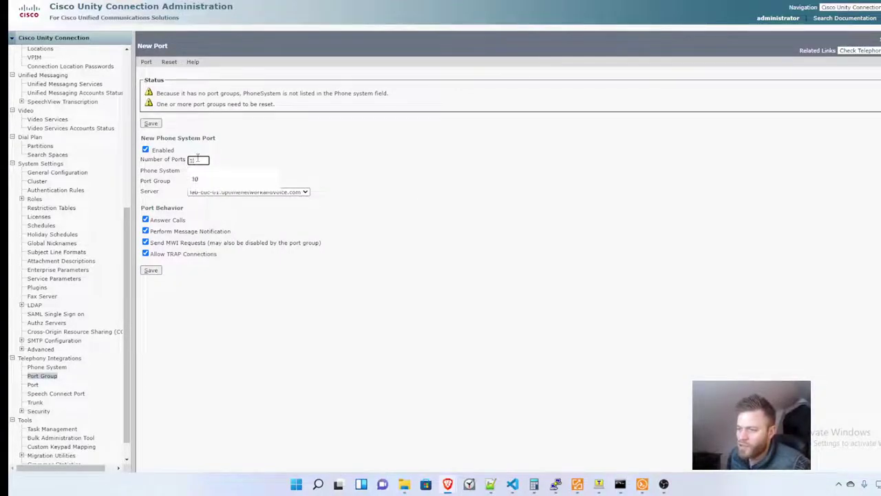
type("0")
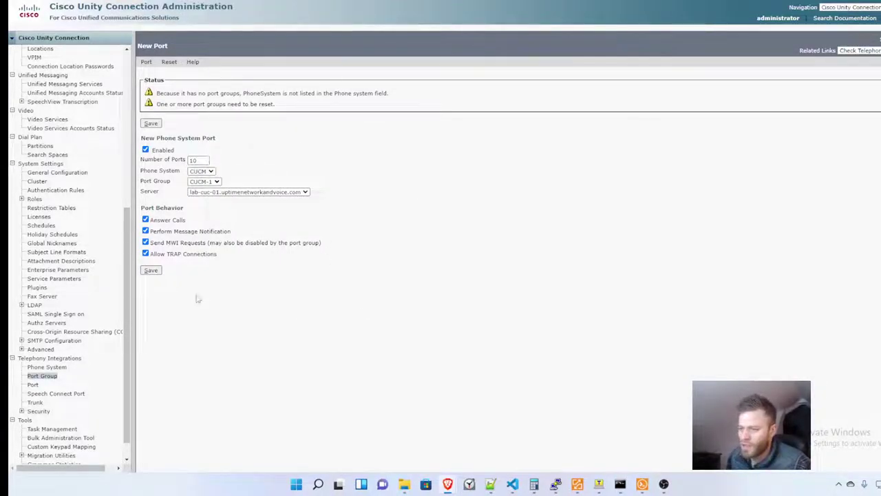
left_click(151, 270)
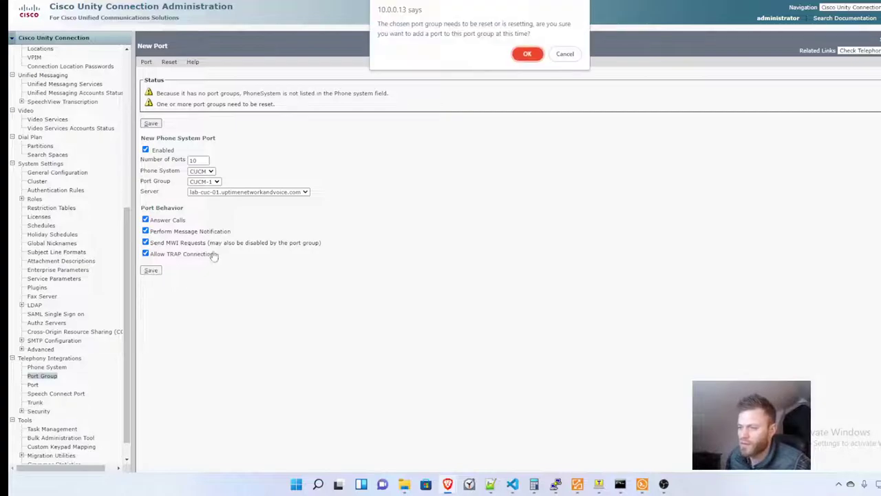
left_click(526, 53)
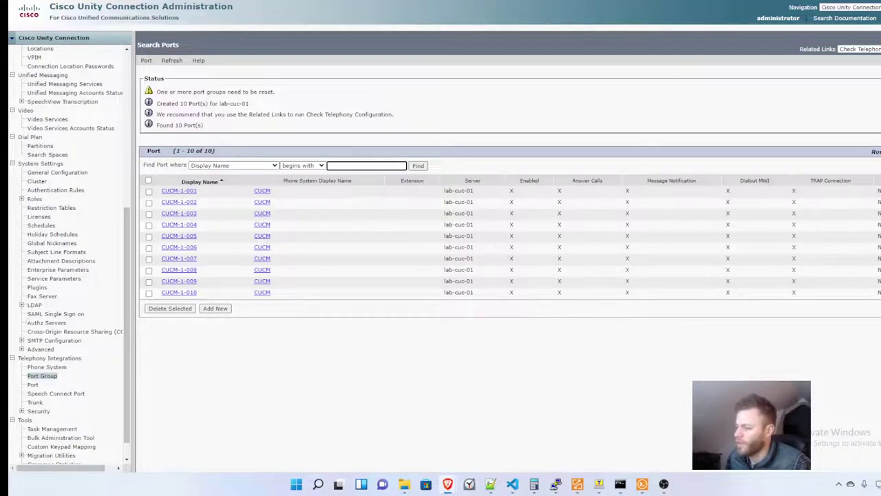
left_click(215, 308)
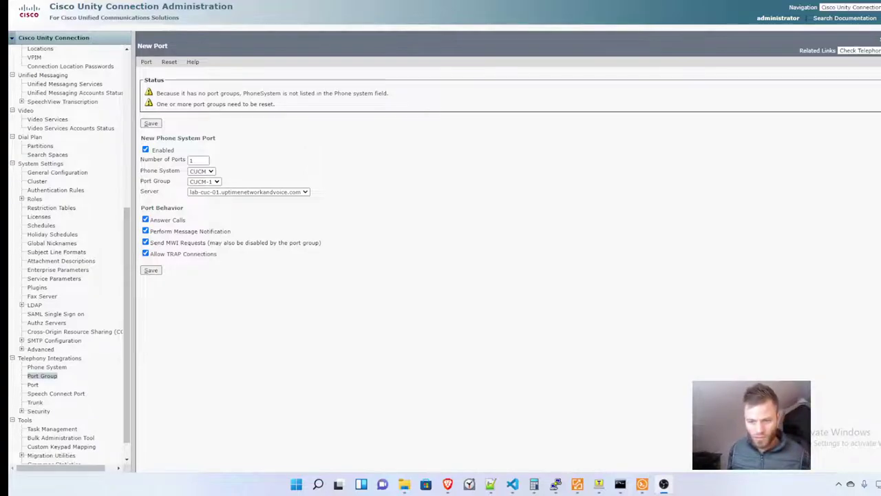
- Switch to Cisco Jabber, place a test call to voice mail pilot 5555 and end the call
left_click(378, 10)
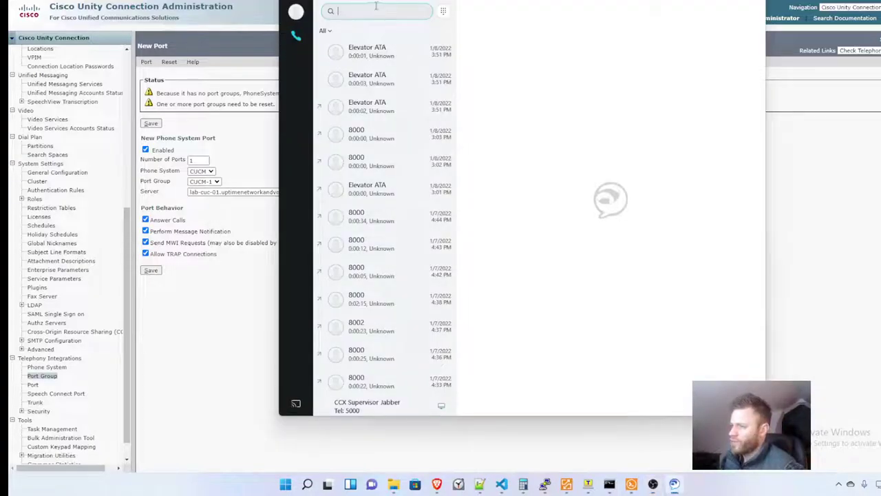
type("5555")
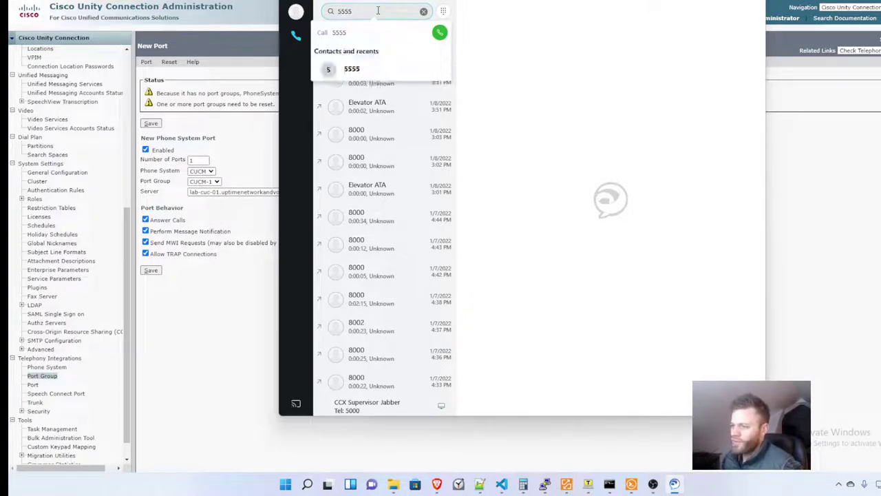
key("Return")
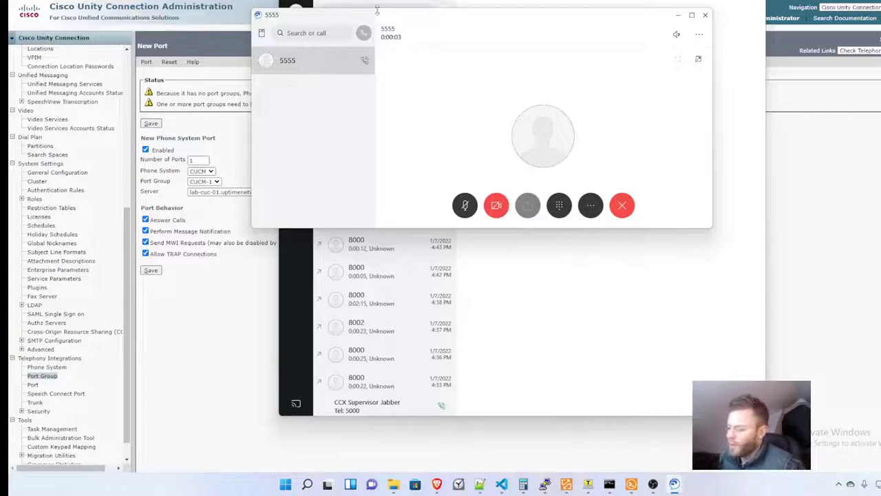
left_click(622, 205)
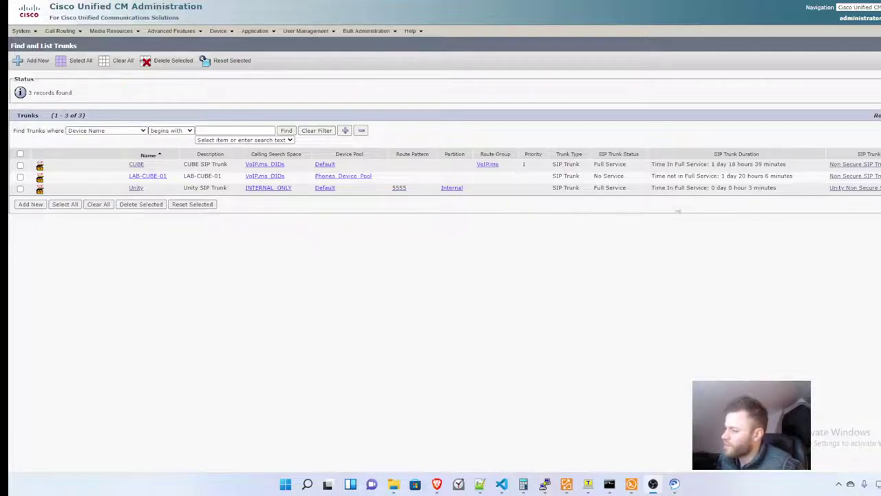
- Check the SIP trunk duration of the Unity trunk in the Unified CM trunk list
left_click_drag(778, 187, 645, 189)
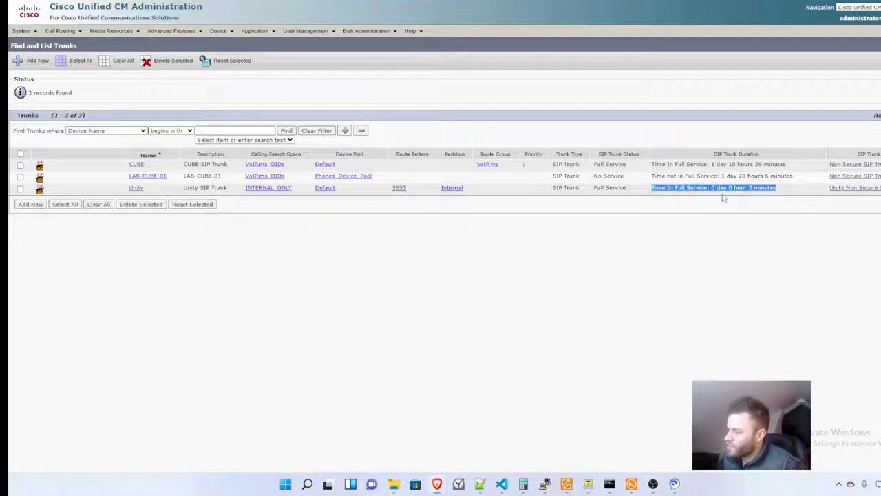